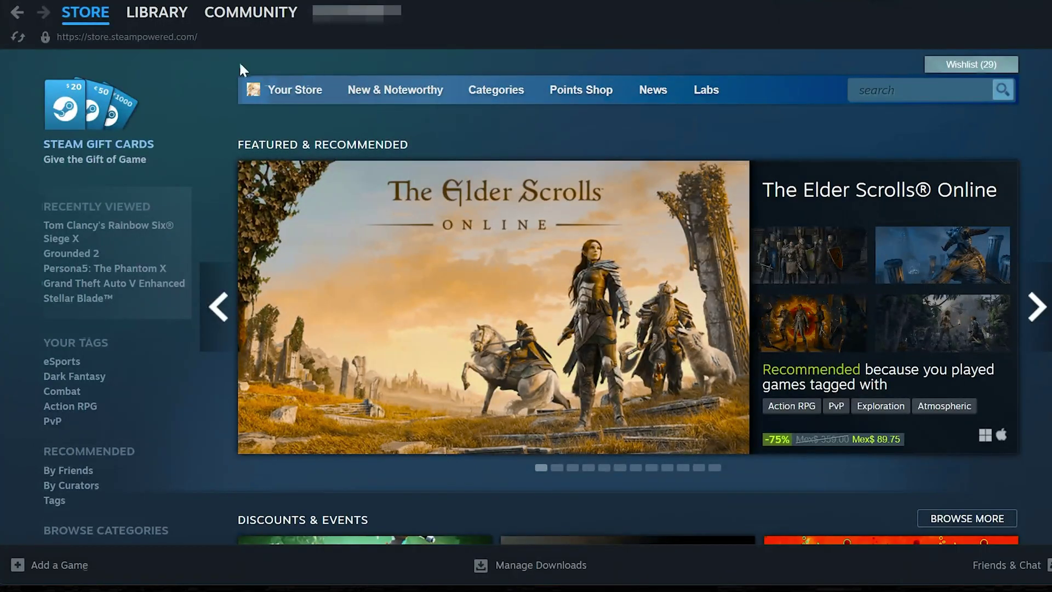
Verify Battlefield 6 Open Beta's installed files from its Steam Library properties.
click(159, 13)
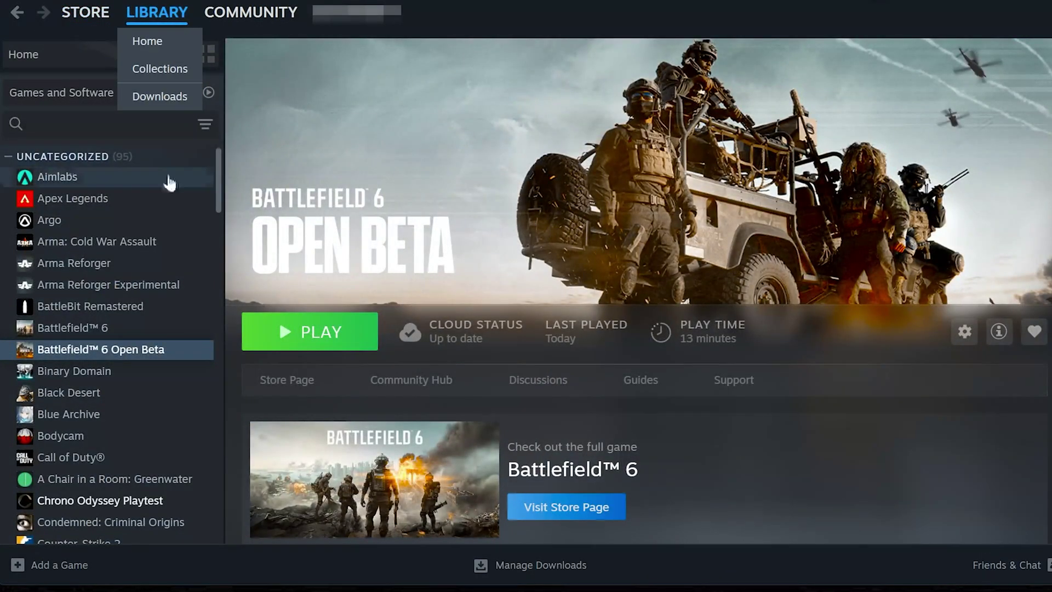
right_click(170, 352)
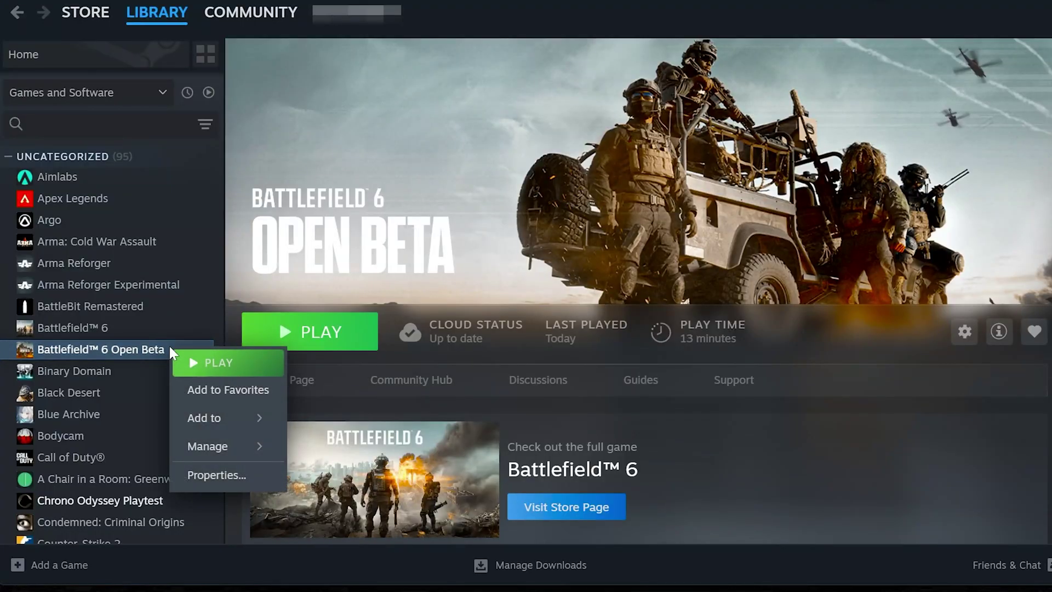
click(212, 475)
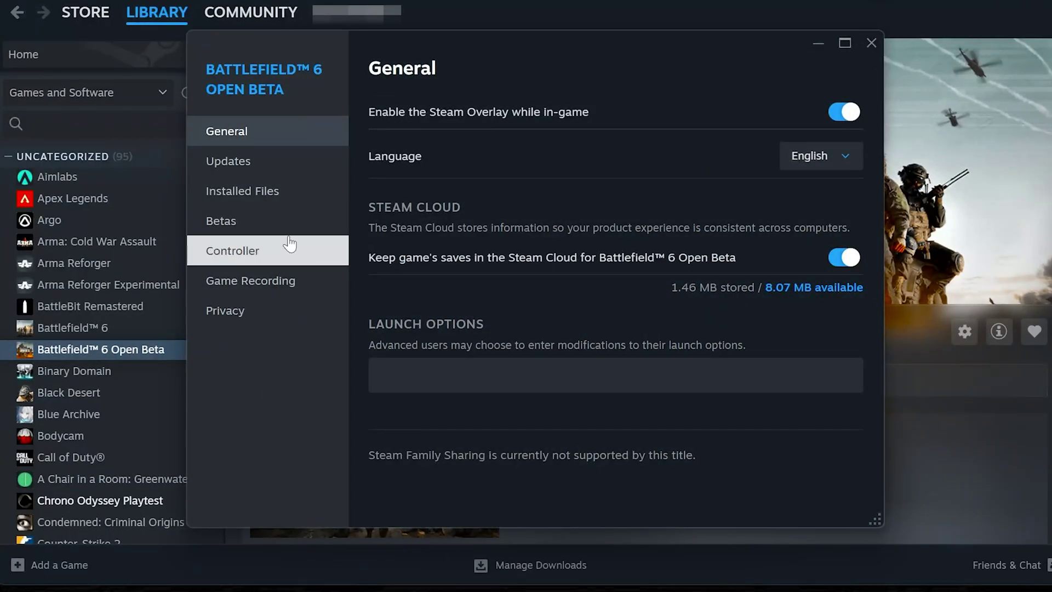
click(274, 198)
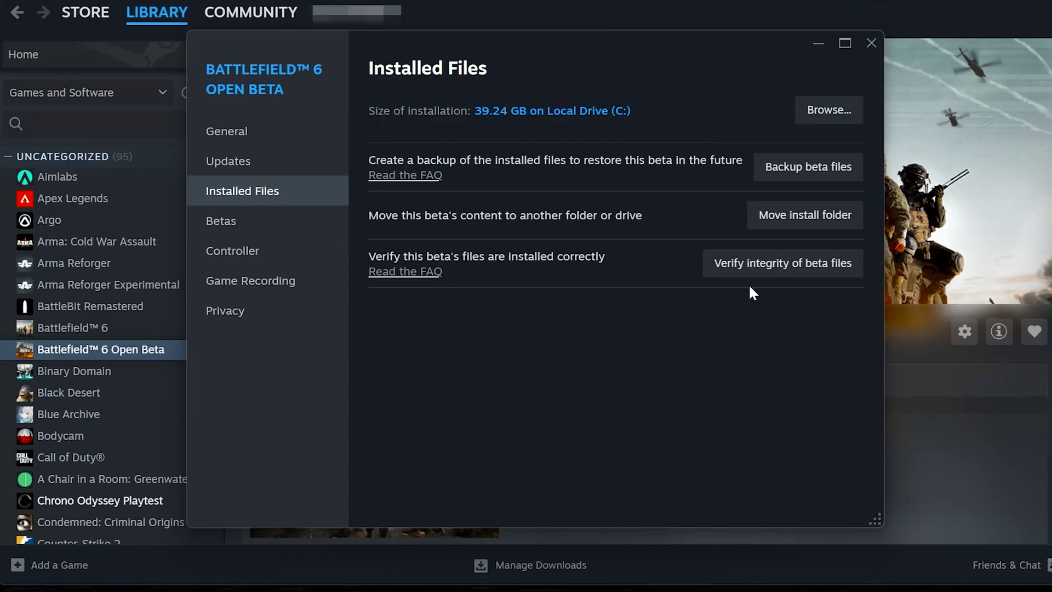
click(782, 269)
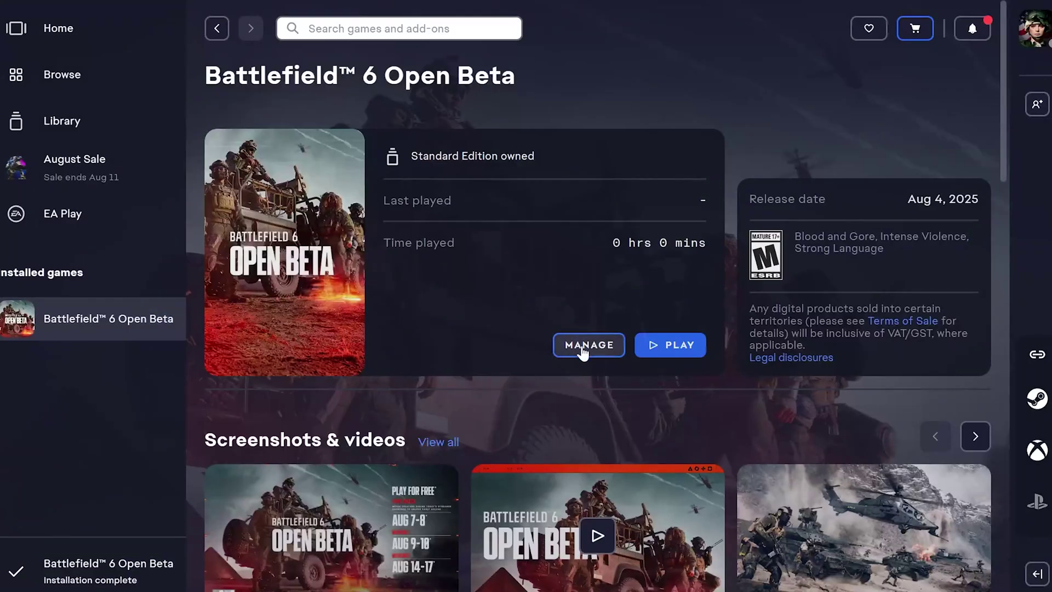
Repair the Battlefield 6 Open Beta installation via Manage > Repair in the EA app.
click(584, 349)
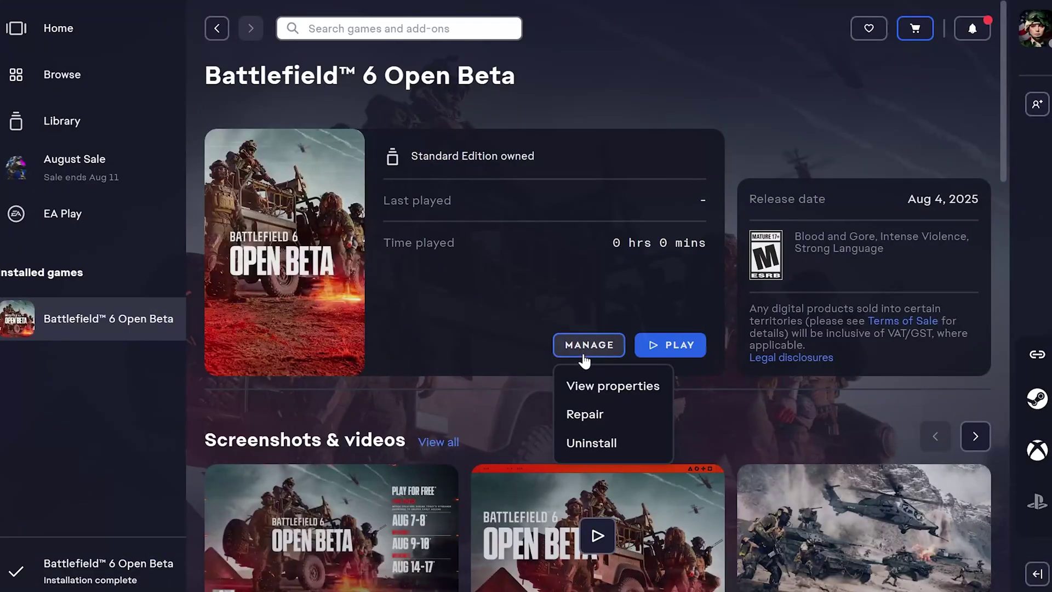
click(584, 414)
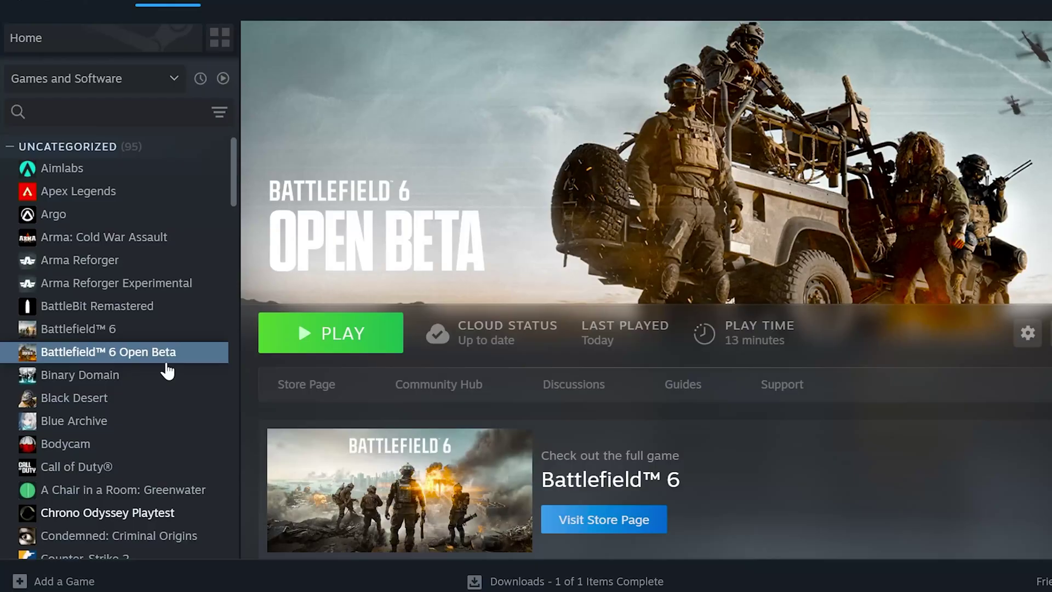
Browse Battlefield 6 Open Beta's installed files from its Steam properties into File Explorer.
right_click(172, 352)
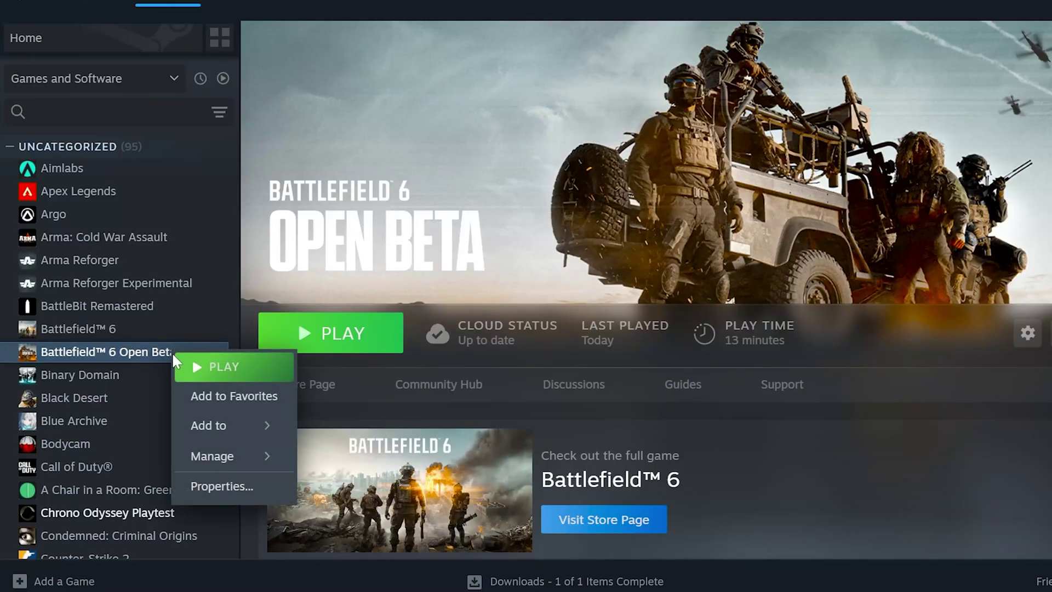
click(225, 488)
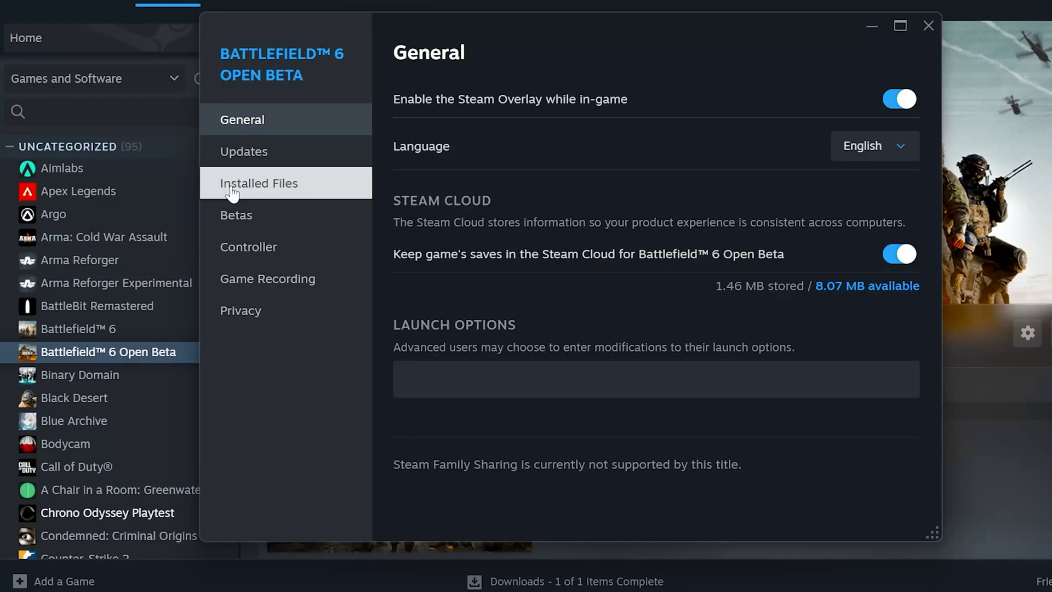
click(262, 197)
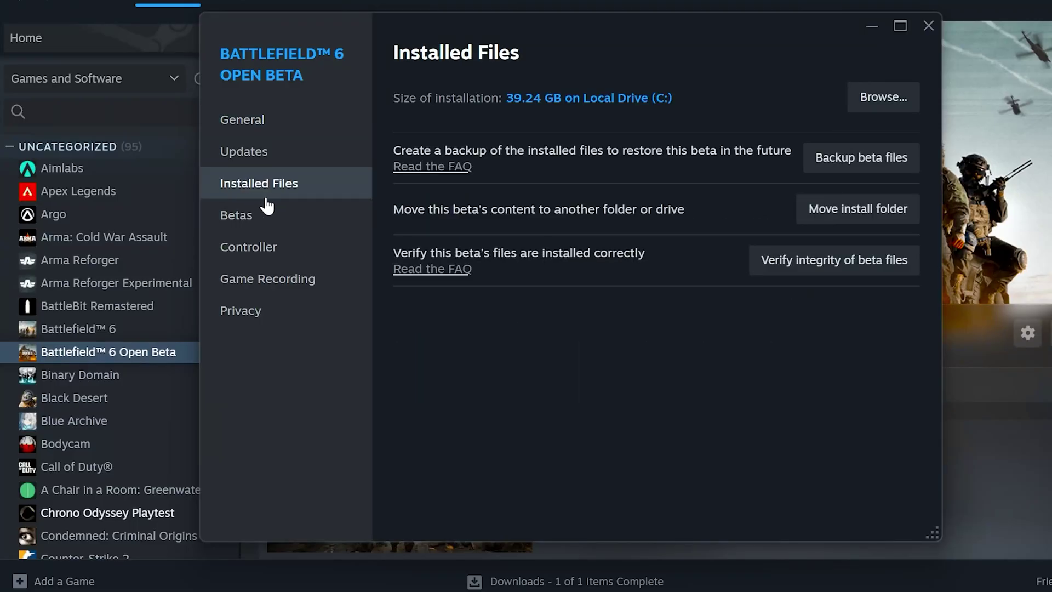
click(895, 100)
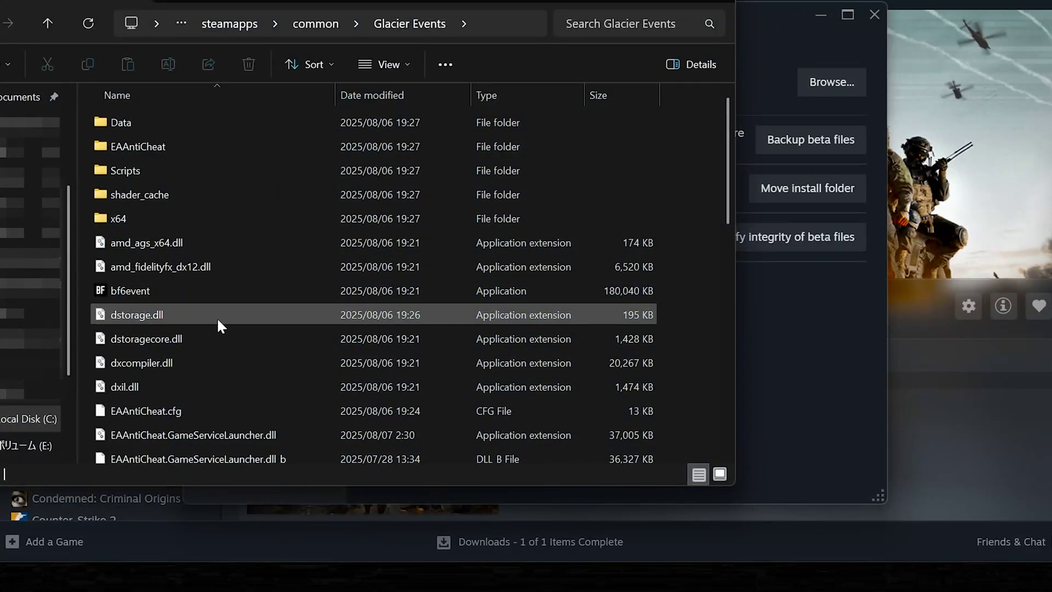
Set the Steam bf6event to run as administrator with fullscreen optimizations disabled.
right_click(149, 287)
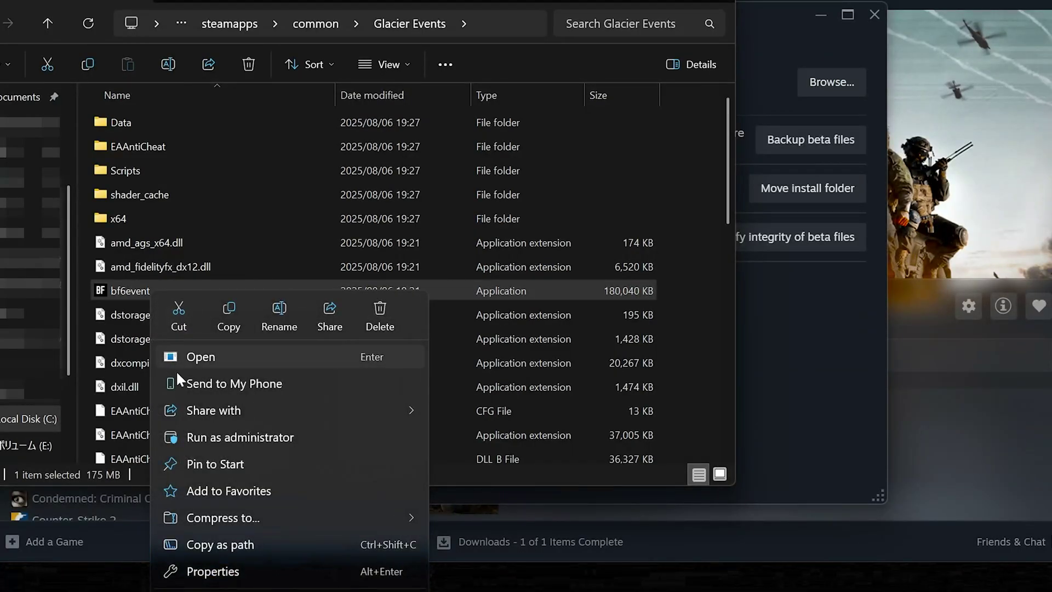
click(211, 572)
click(401, 91)
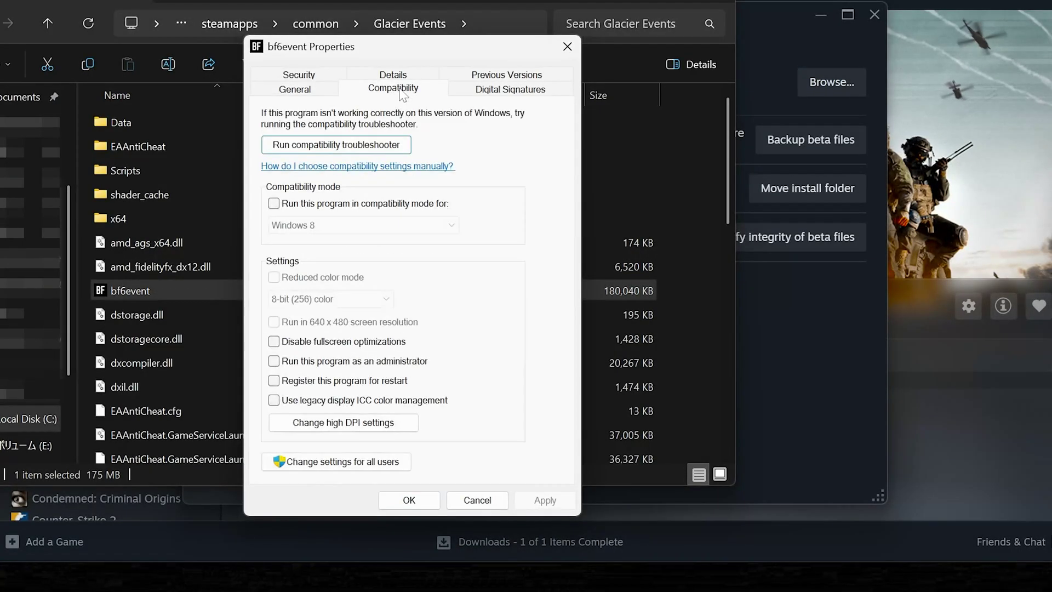
click(279, 362)
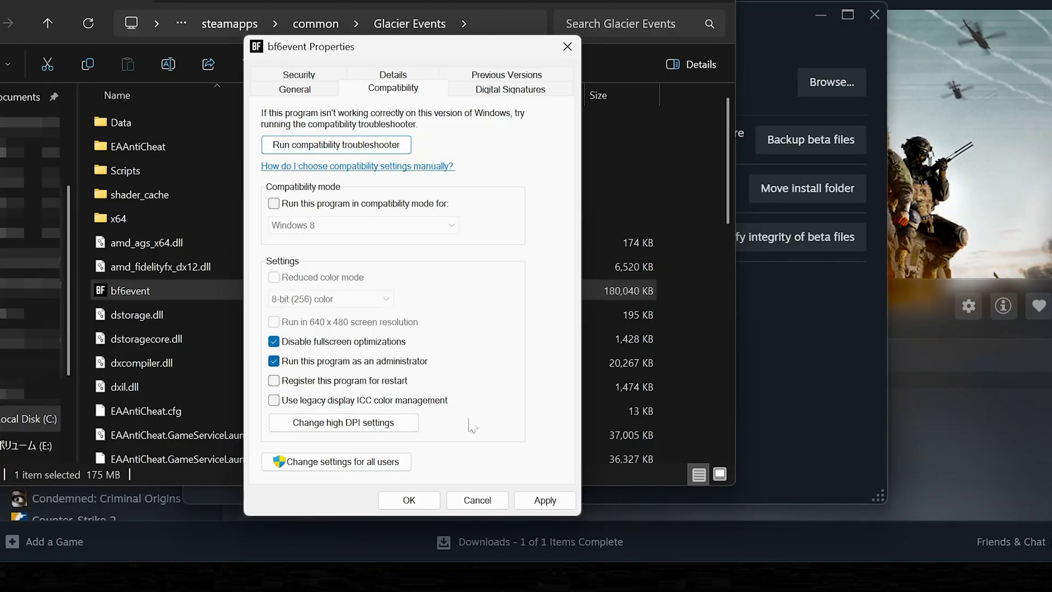
click(545, 499)
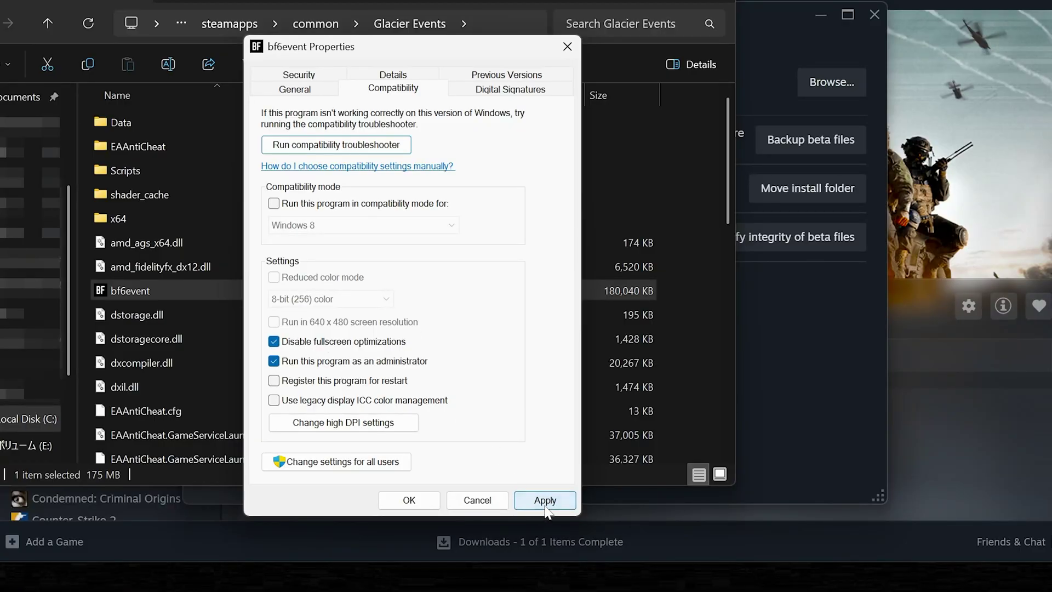
click(411, 500)
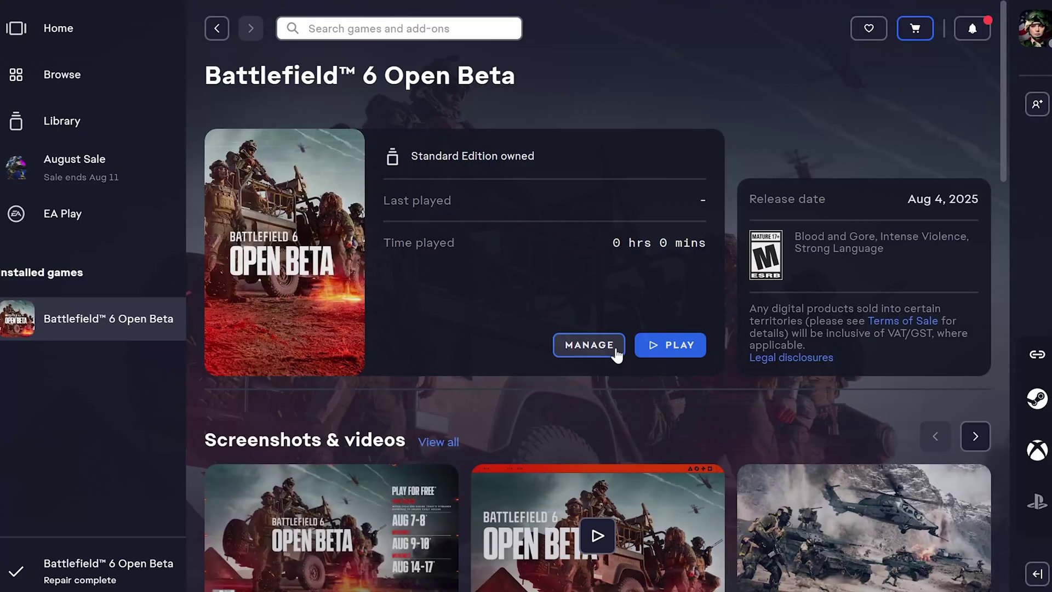
View Battlefield 6 Open Beta's properties in the EA app to reach its install folder.
click(612, 349)
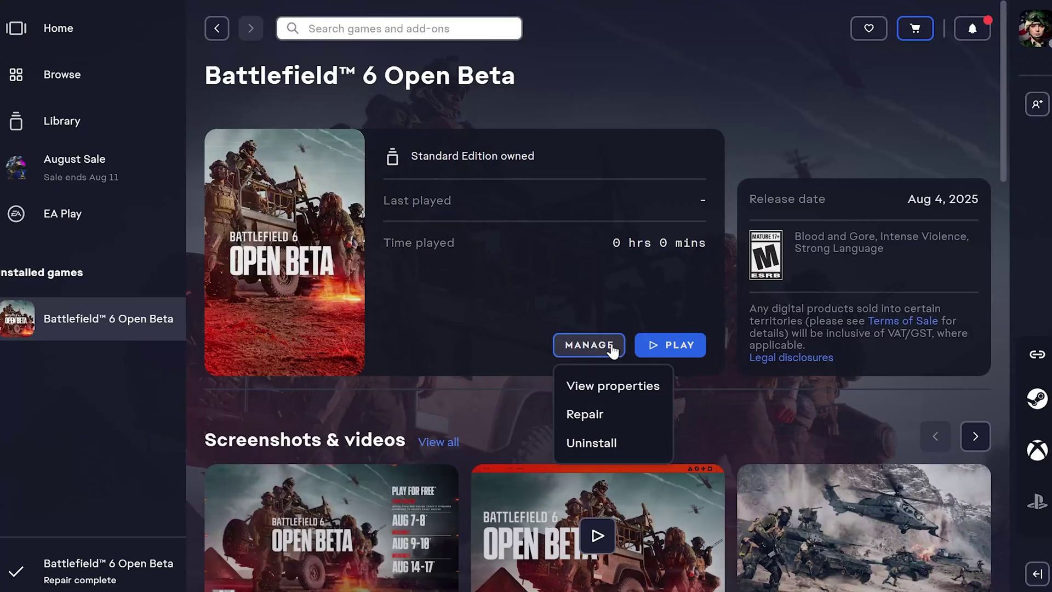
click(602, 391)
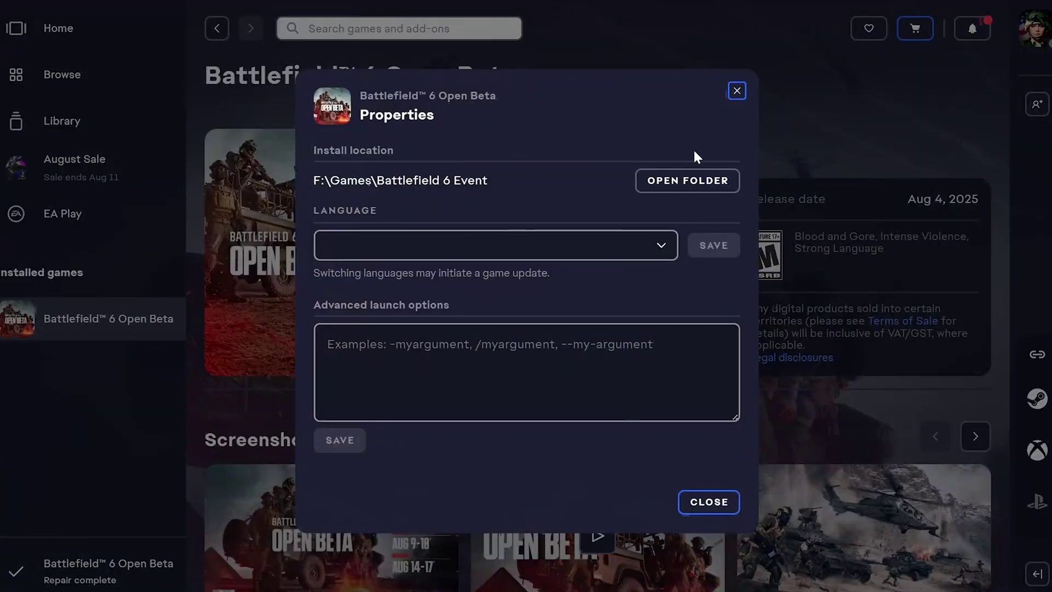
Set the EA app's bf6event to run as administrator with fullscreen optimizations disabled.
click(695, 181)
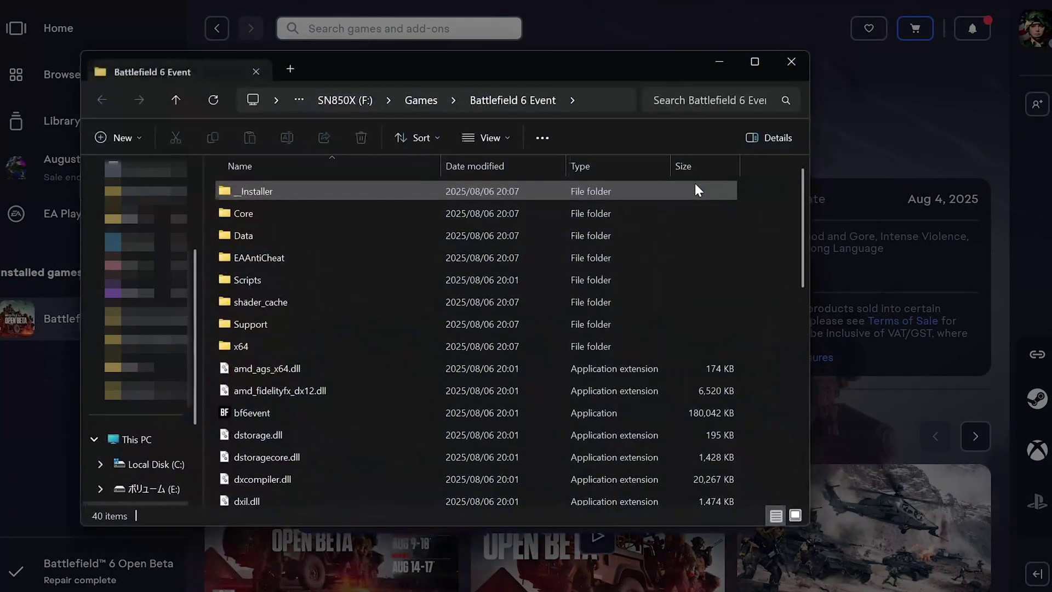
click(252, 414)
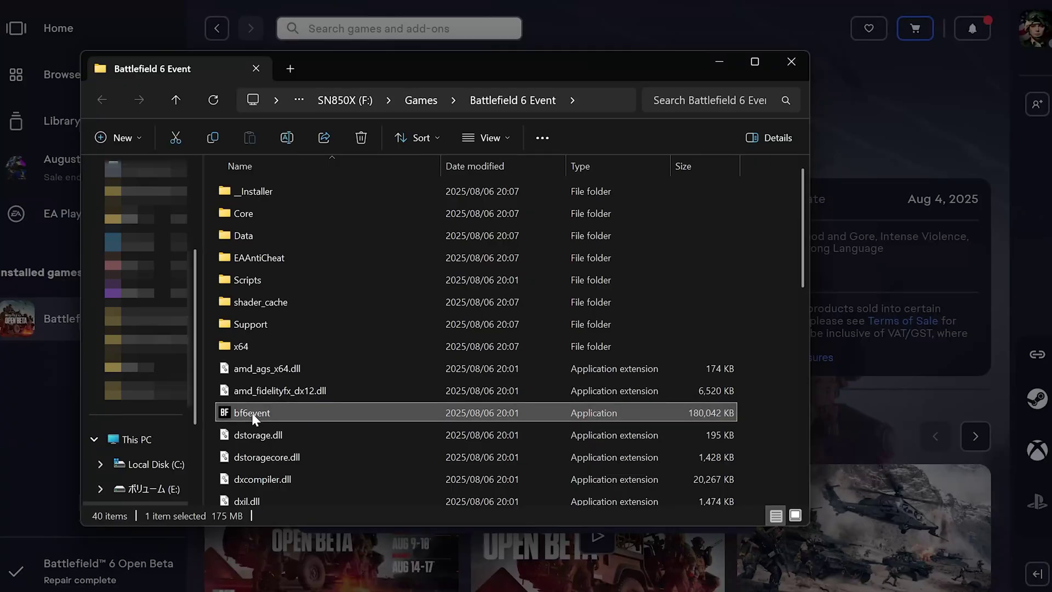
right_click(252, 414)
click(353, 263)
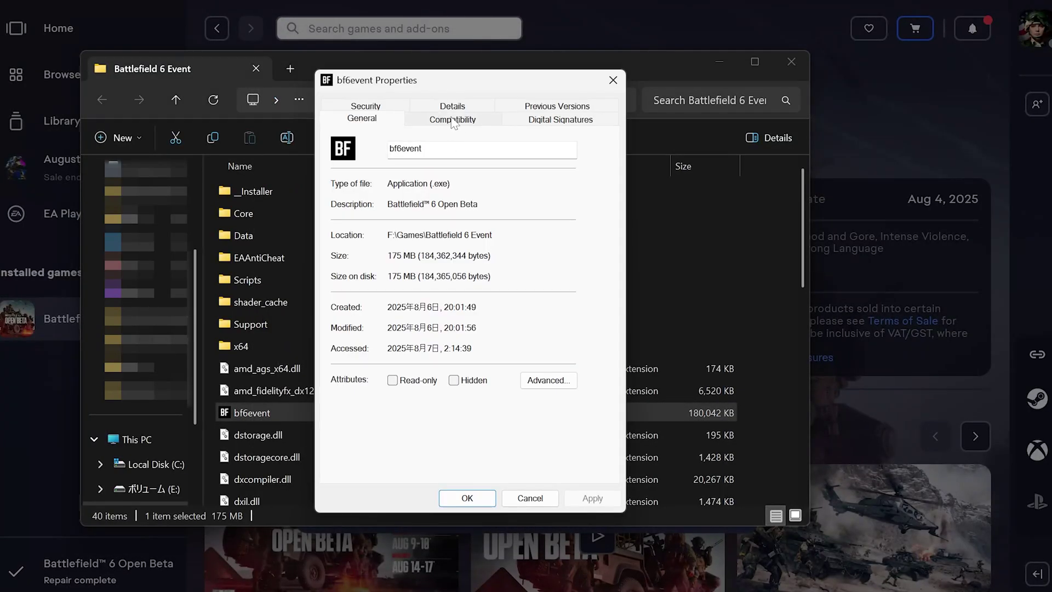
click(453, 120)
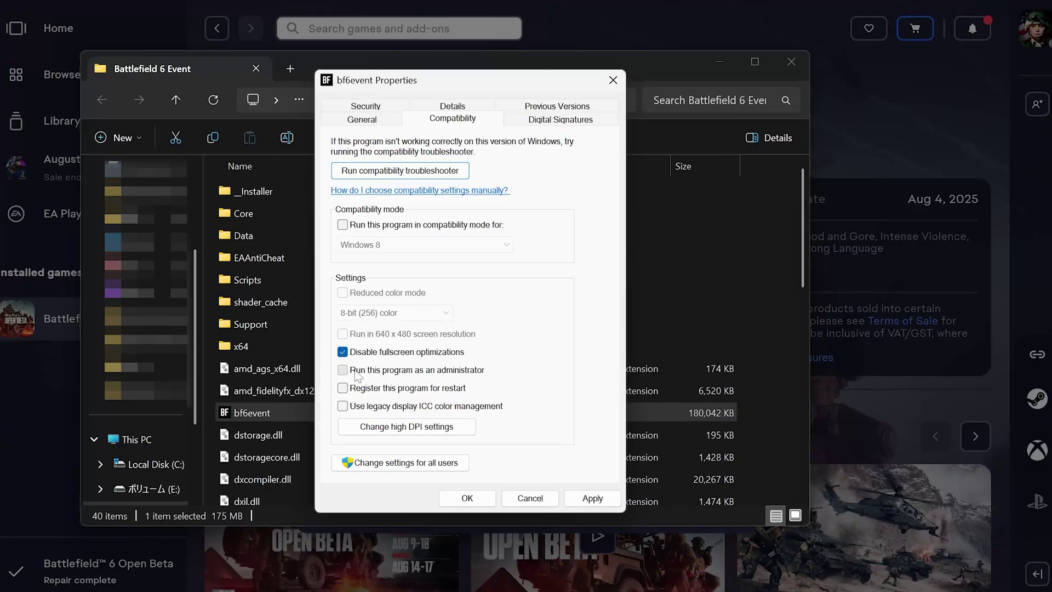
click(592, 498)
click(457, 502)
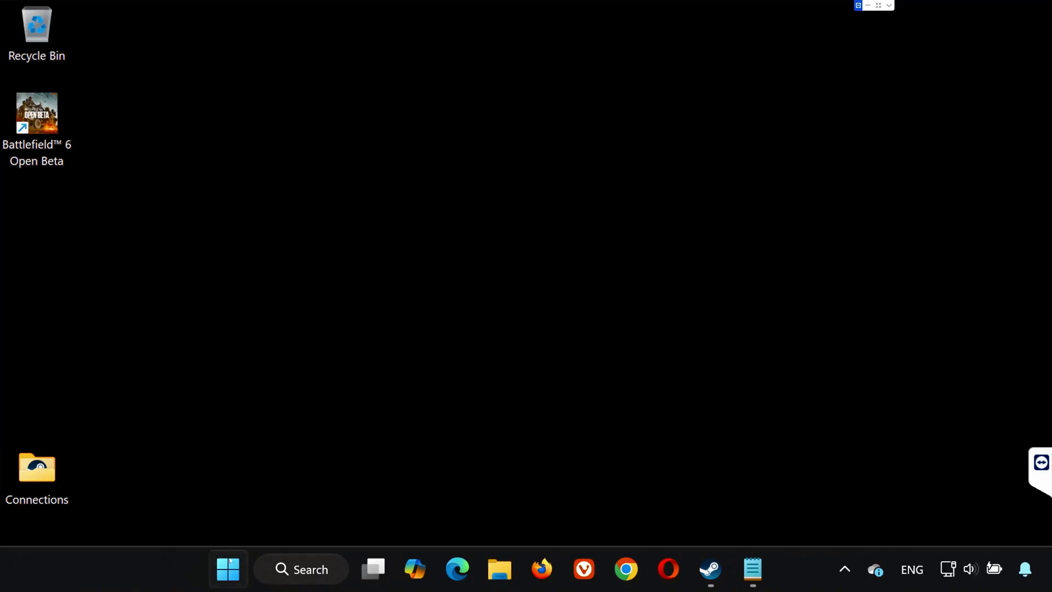
Launch Device Manager and auto-search for an RTX 4090 driver update, finding the best already installed.
click(228, 569)
text(devi)
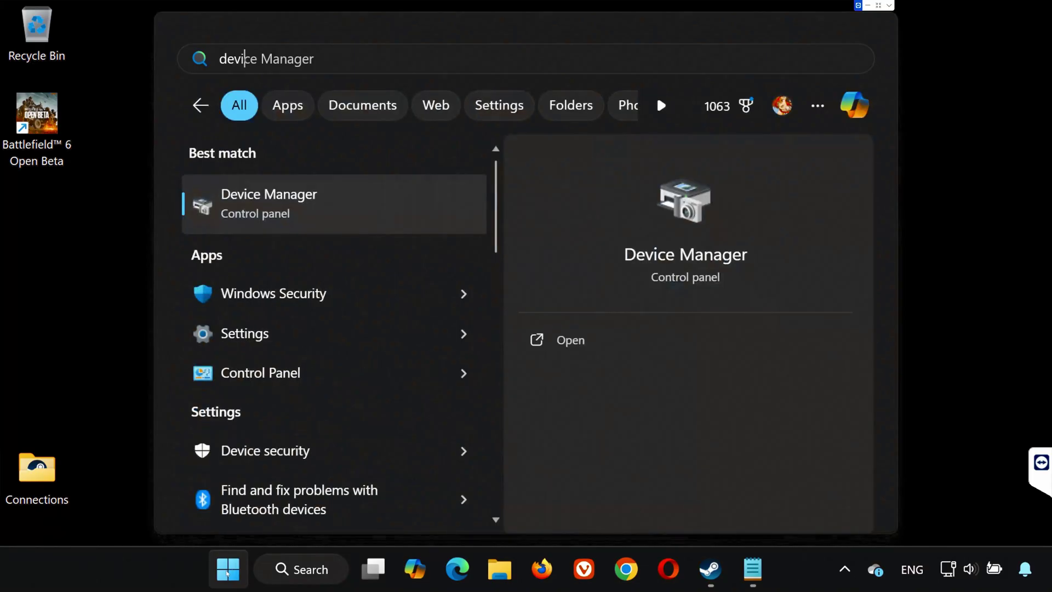
key(Return)
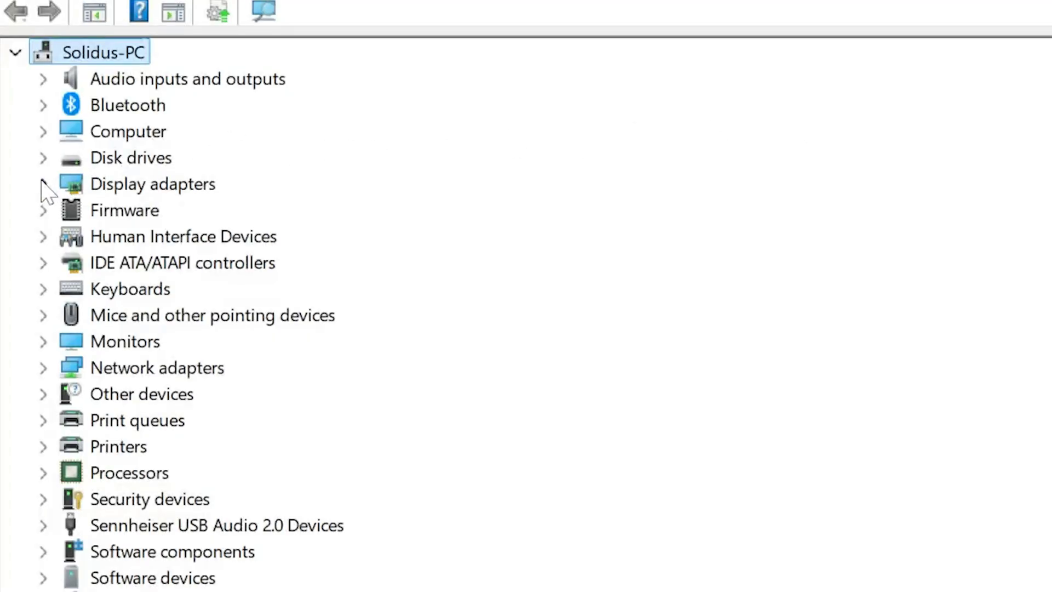
click(44, 184)
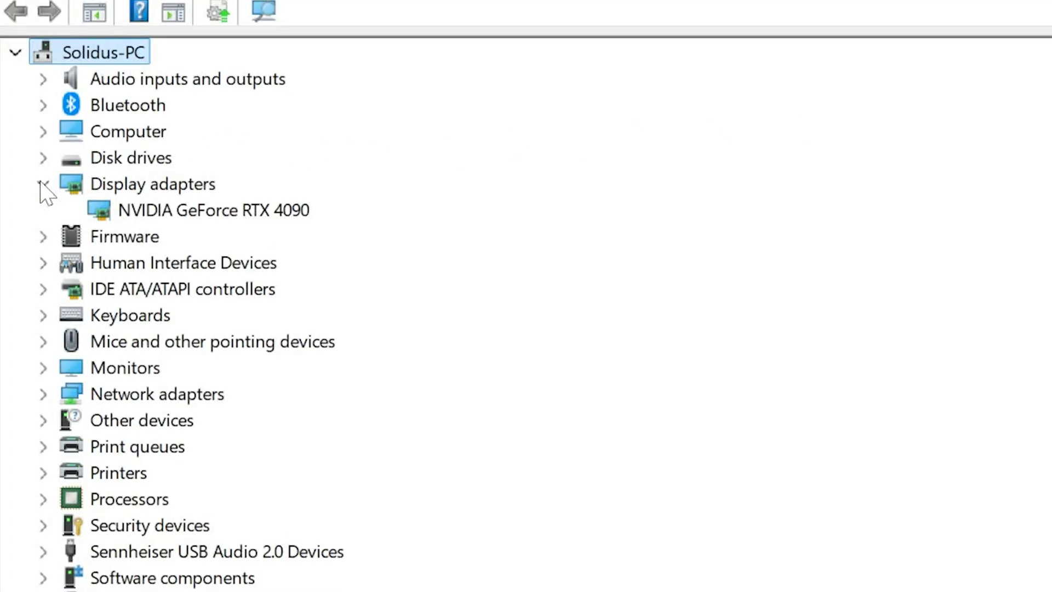
right_click(223, 216)
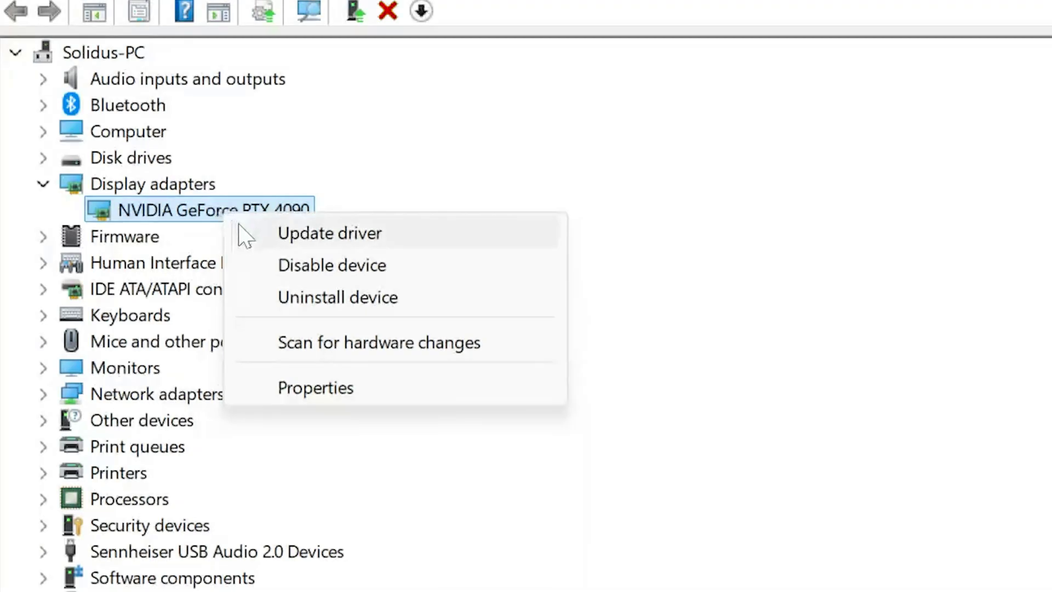
click(331, 239)
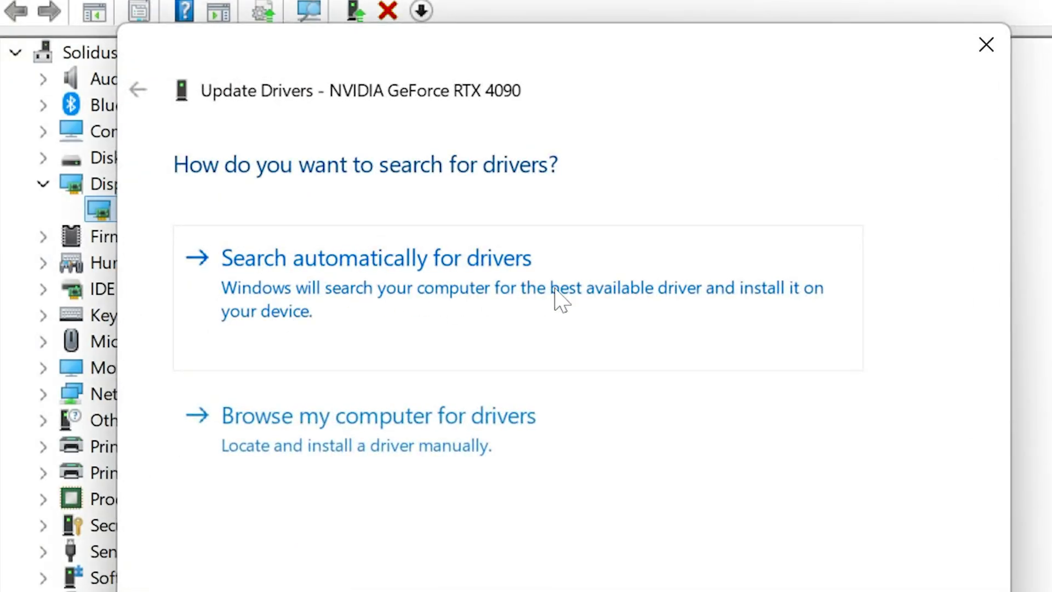
click(612, 298)
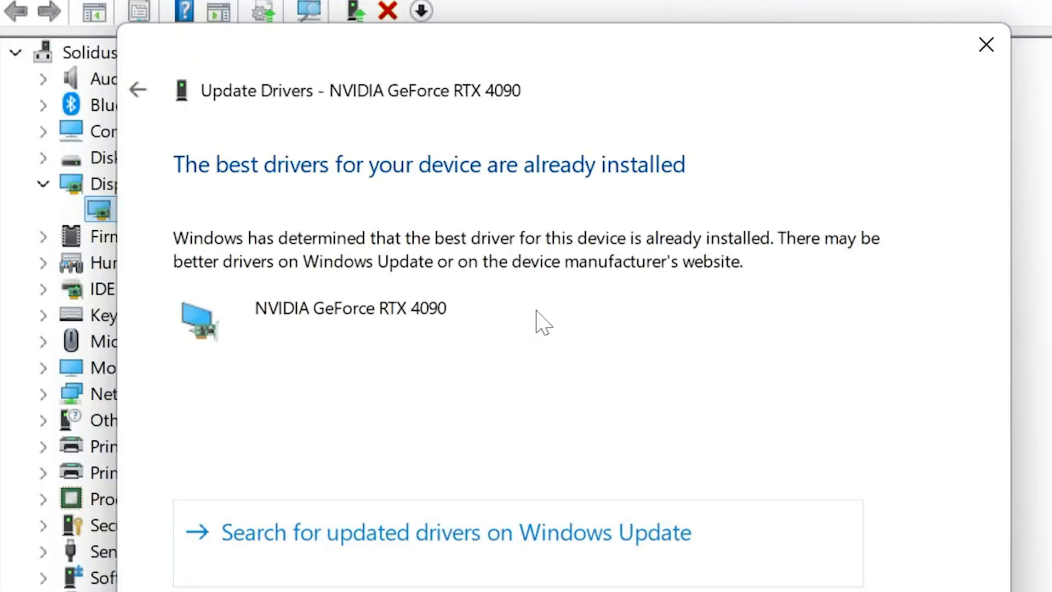
key(Escape)
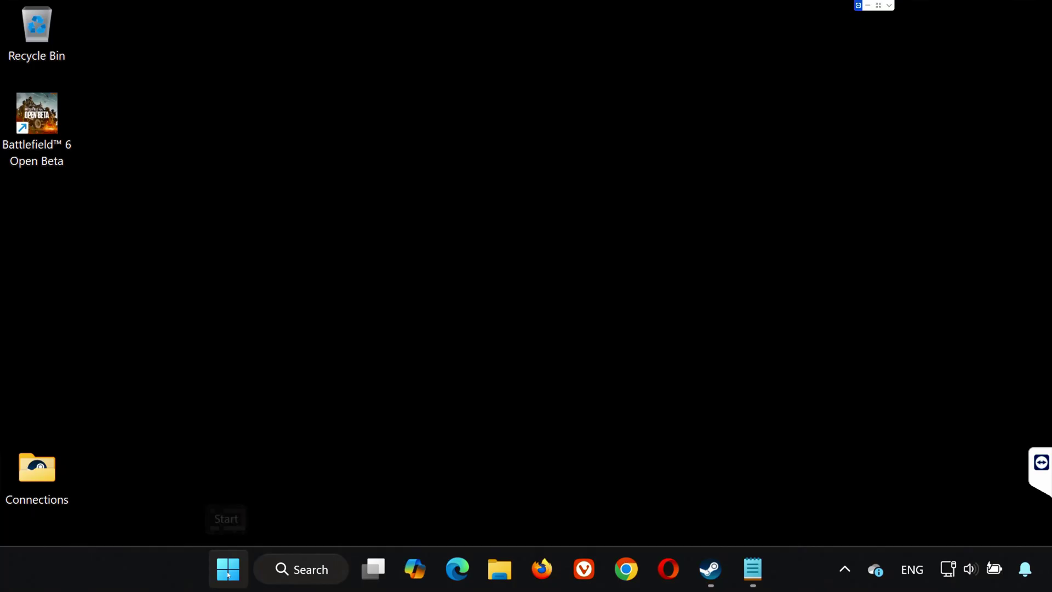
Launch NVIDIA App, show the Drivers page and recheck for the GeForce Game Ready Driver update.
click(227, 568)
text(nv)
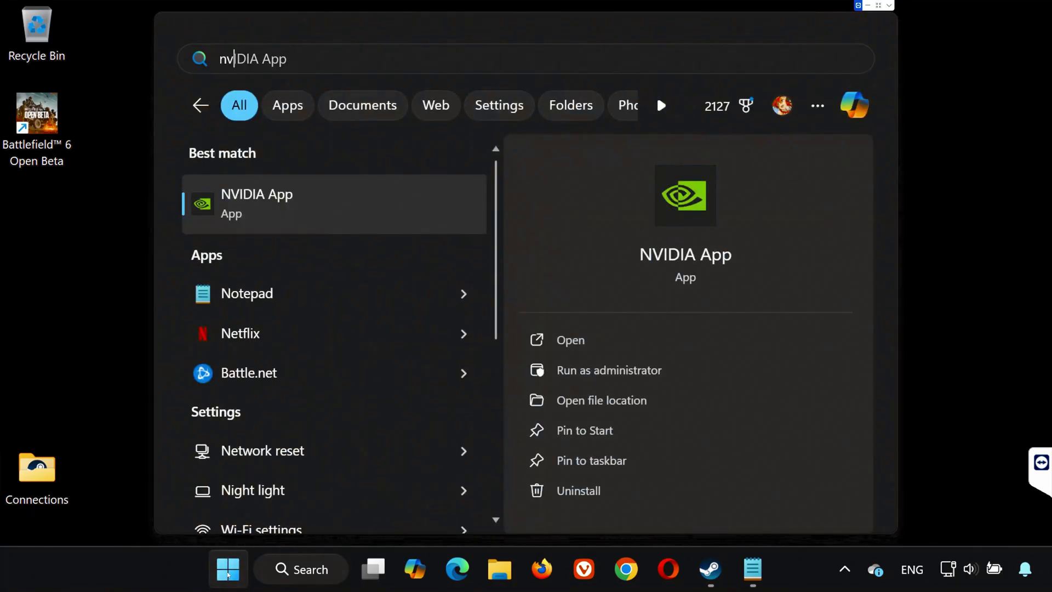
text(i)
key(Return)
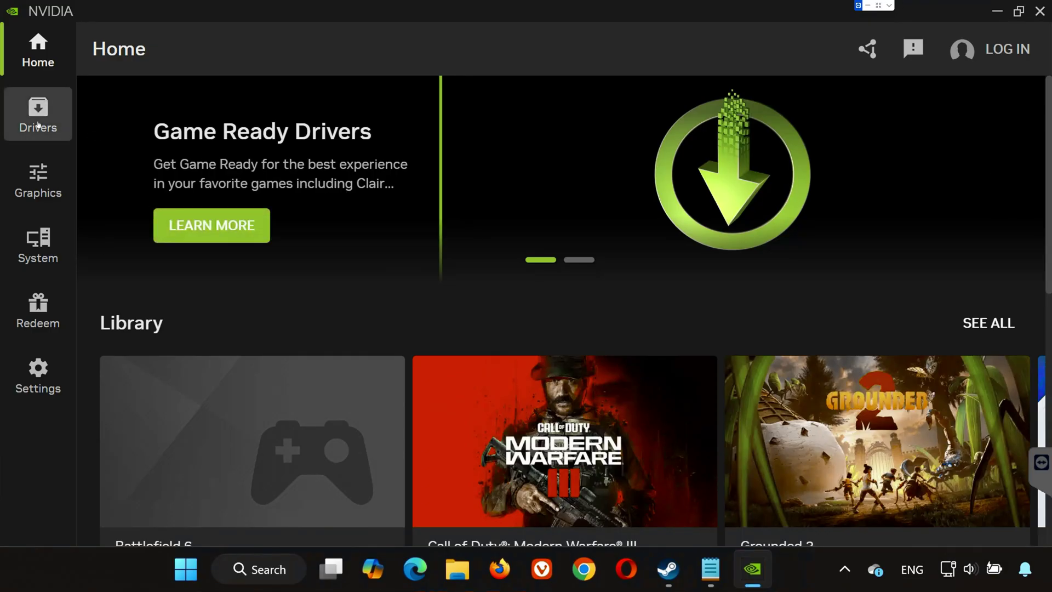
click(37, 124)
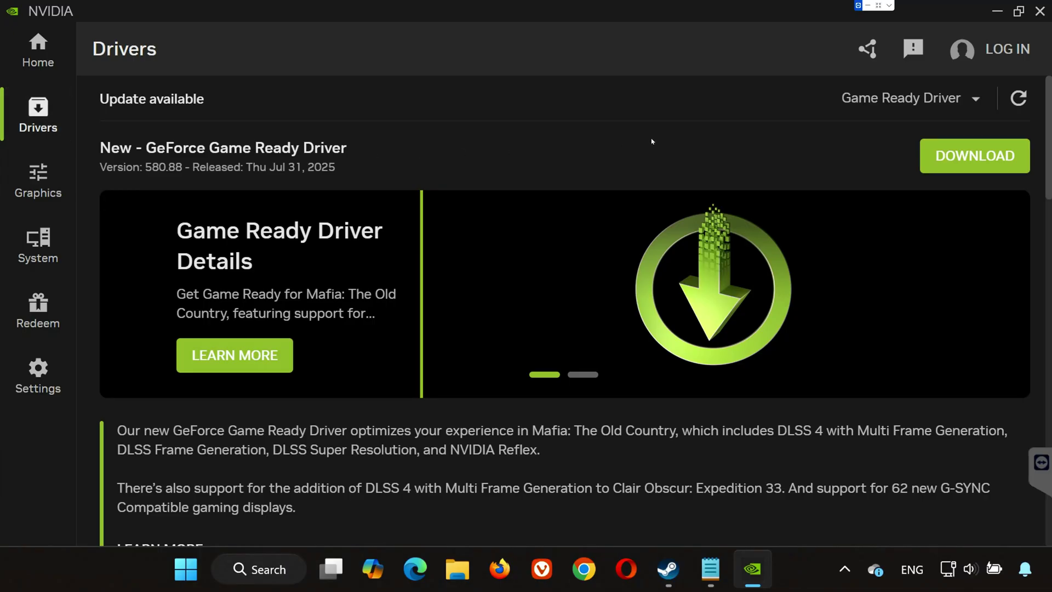
click(1018, 100)
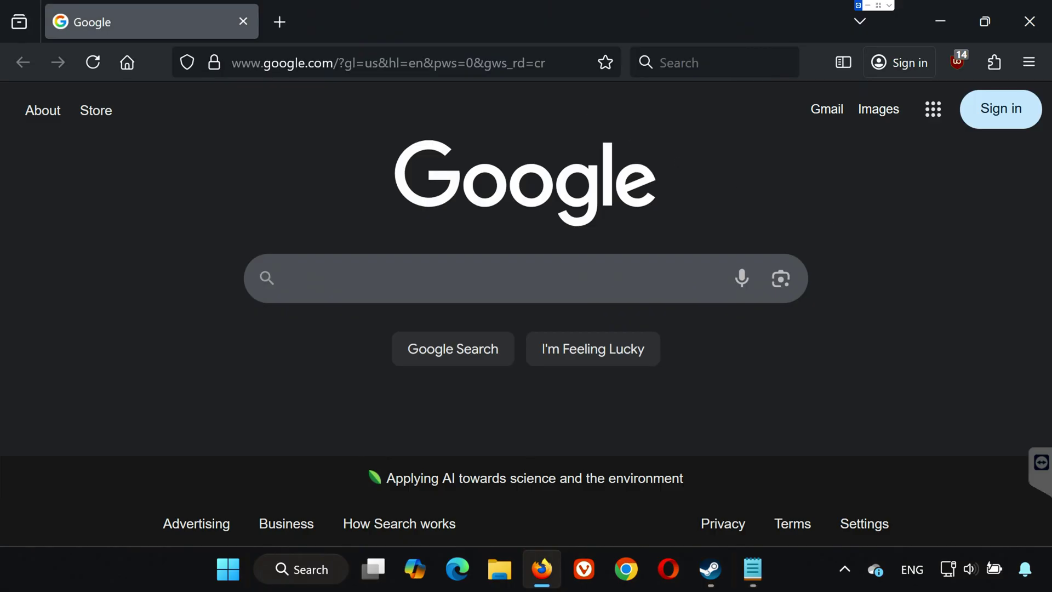
Load Microsoft's VC++ redistributable page and download the x86 and x64 installers.
right_click(504, 63)
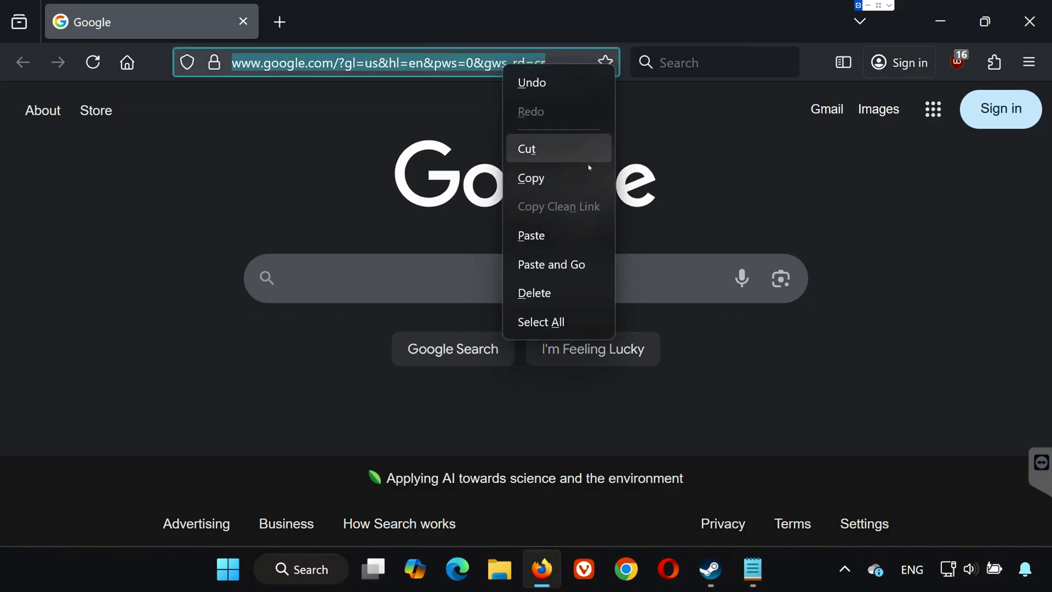
click(564, 278)
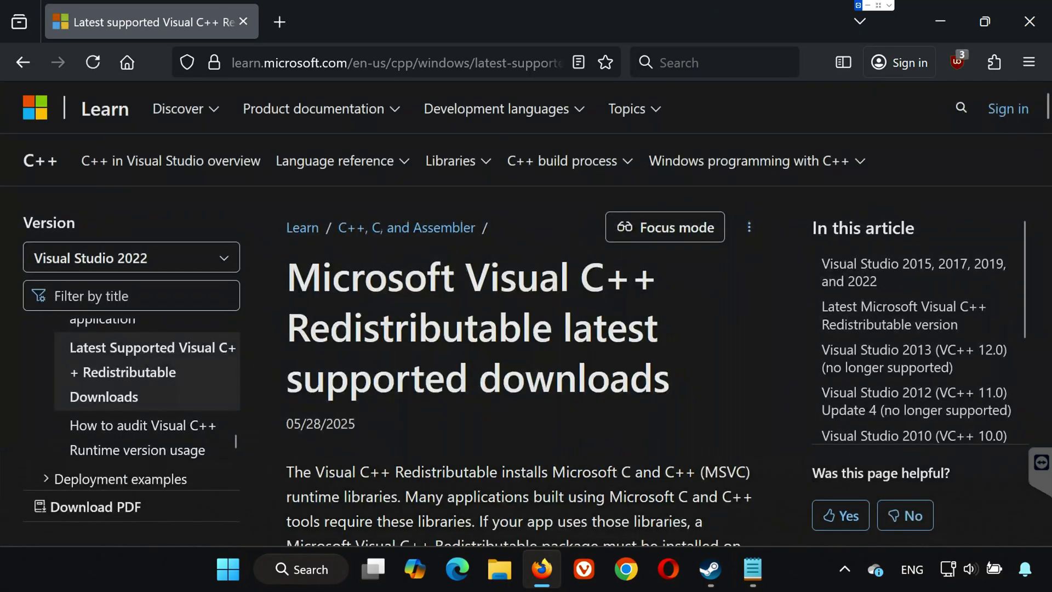
scroll(525, 329, down, 5)
scroll(526, 329, down, 2)
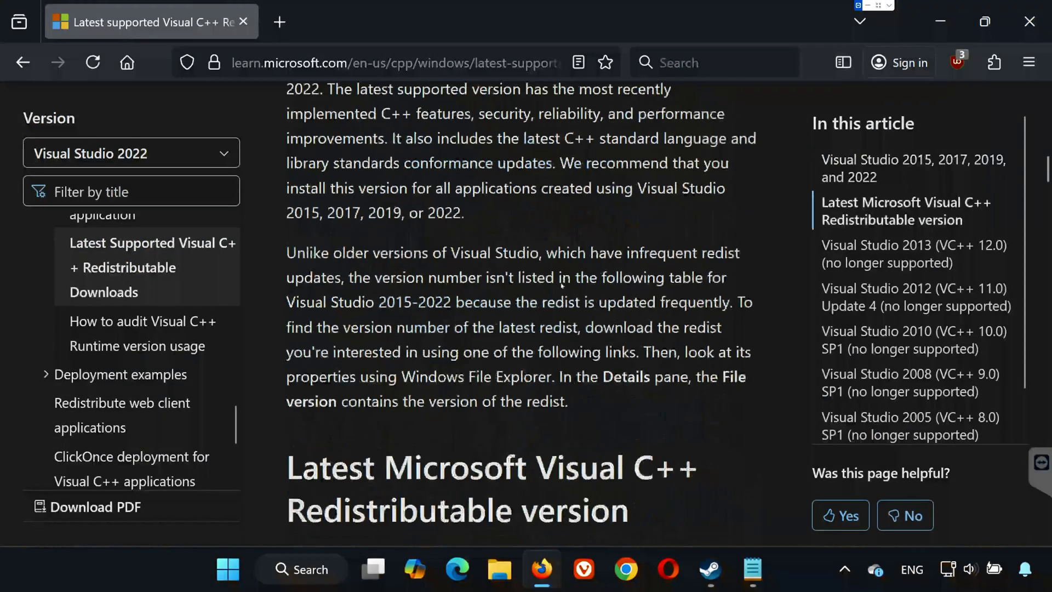
scroll(525, 328, down, 5)
scroll(526, 329, down, 2)
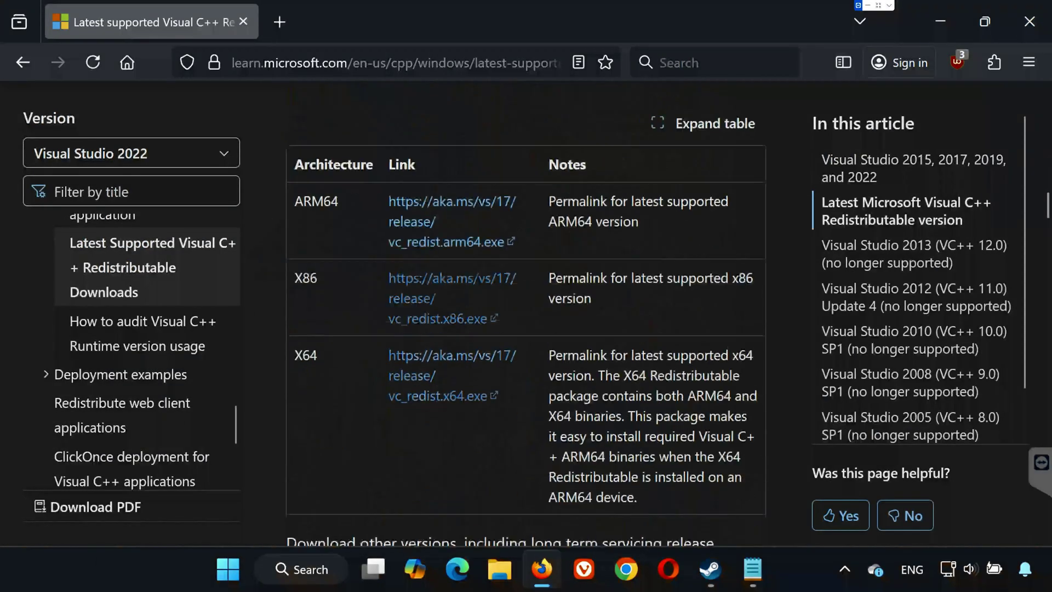
click(409, 305)
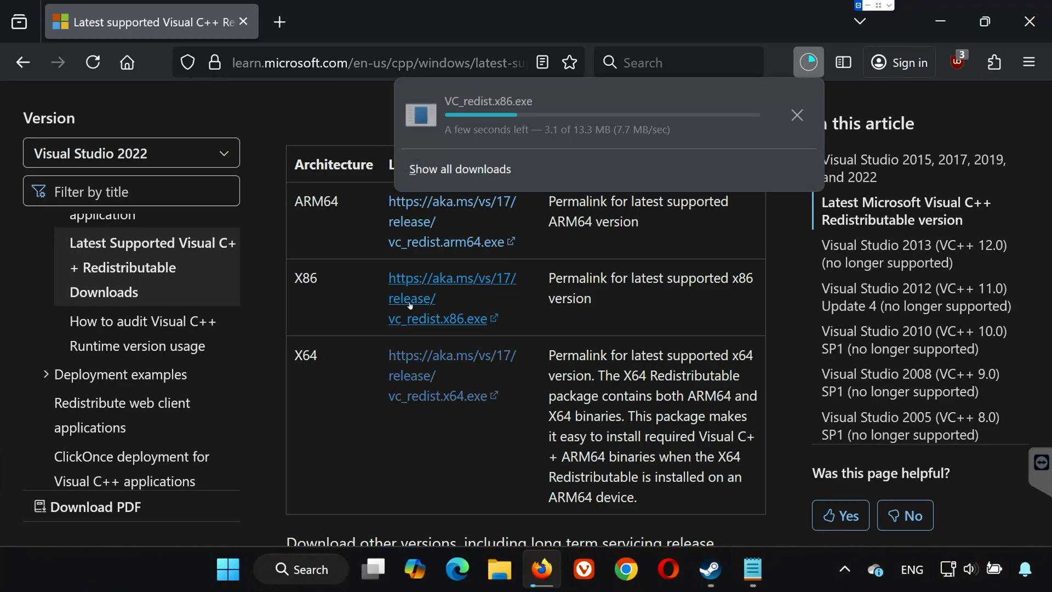
click(411, 383)
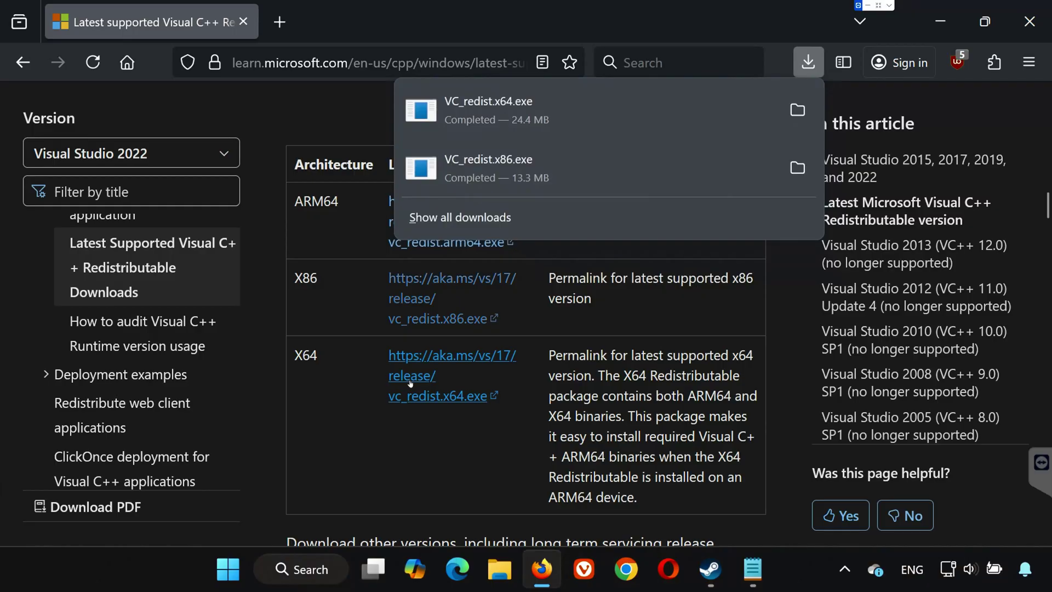
click(1028, 22)
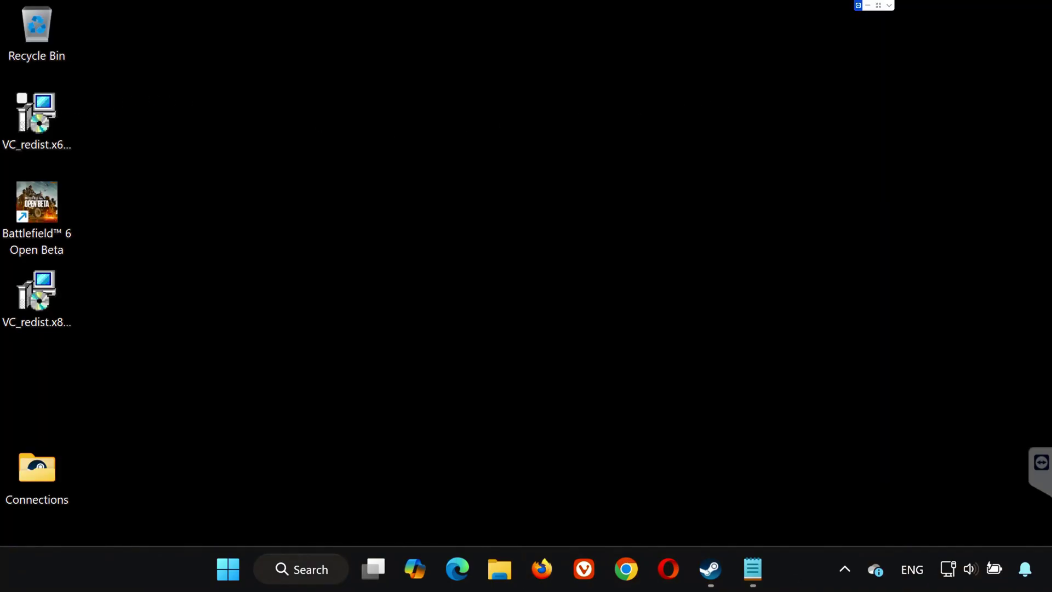
double_click(36, 118)
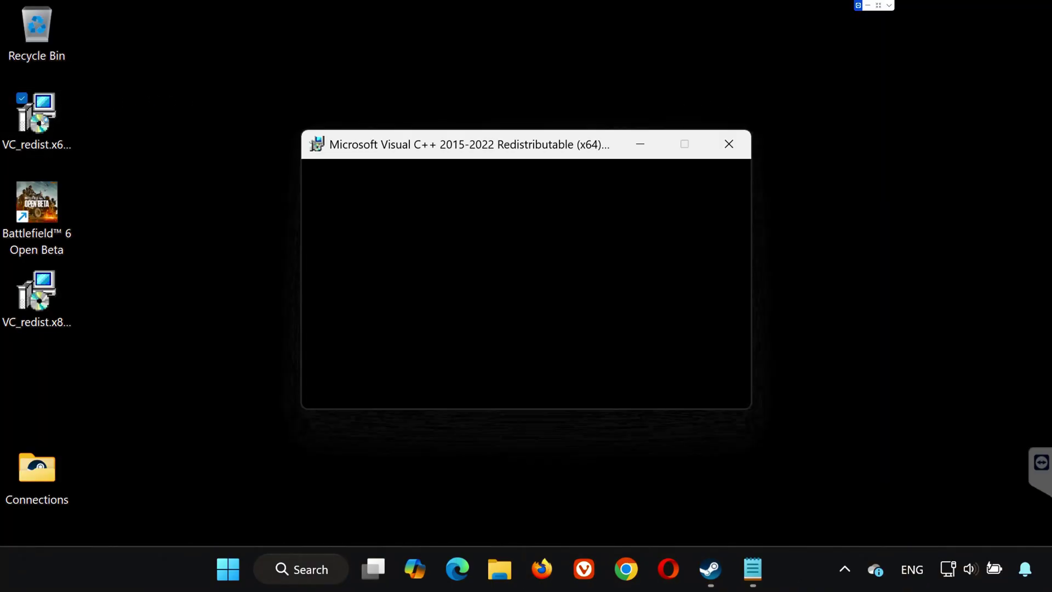
click(330, 359)
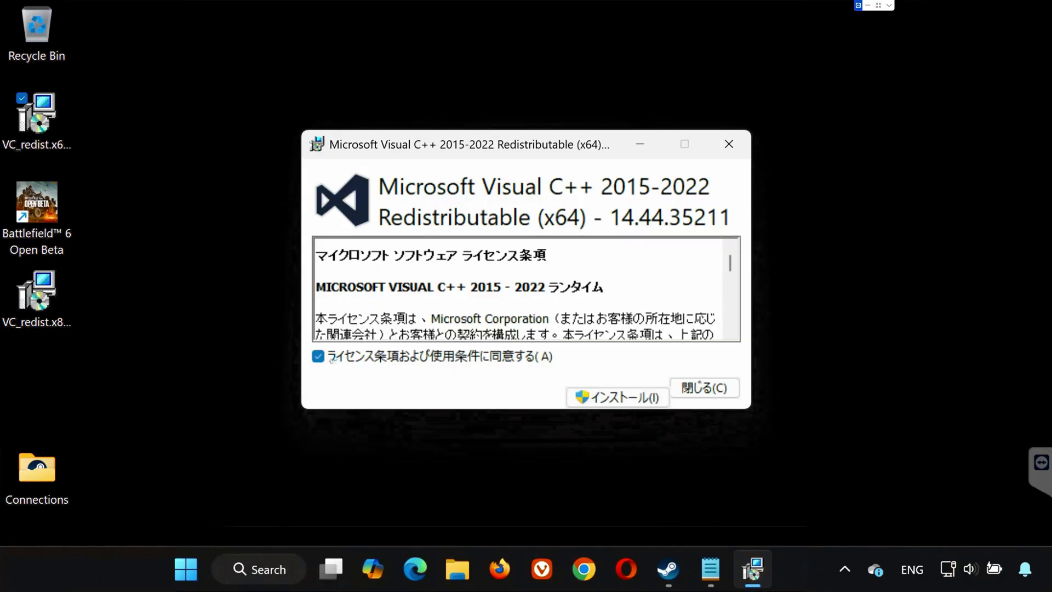
click(616, 396)
click(418, 450)
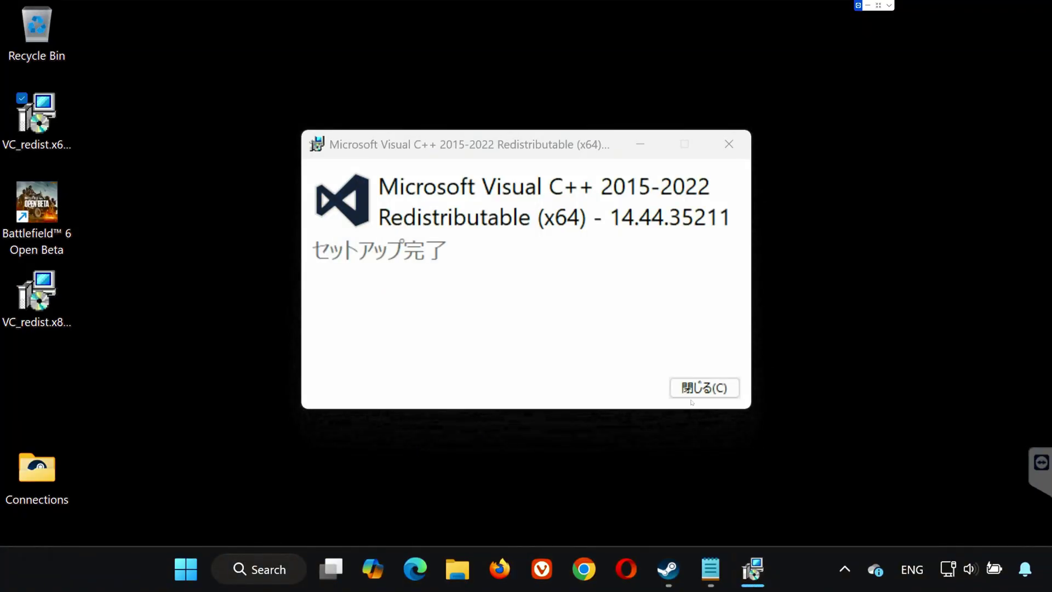
click(704, 387)
double_click(36, 292)
click(319, 356)
click(625, 398)
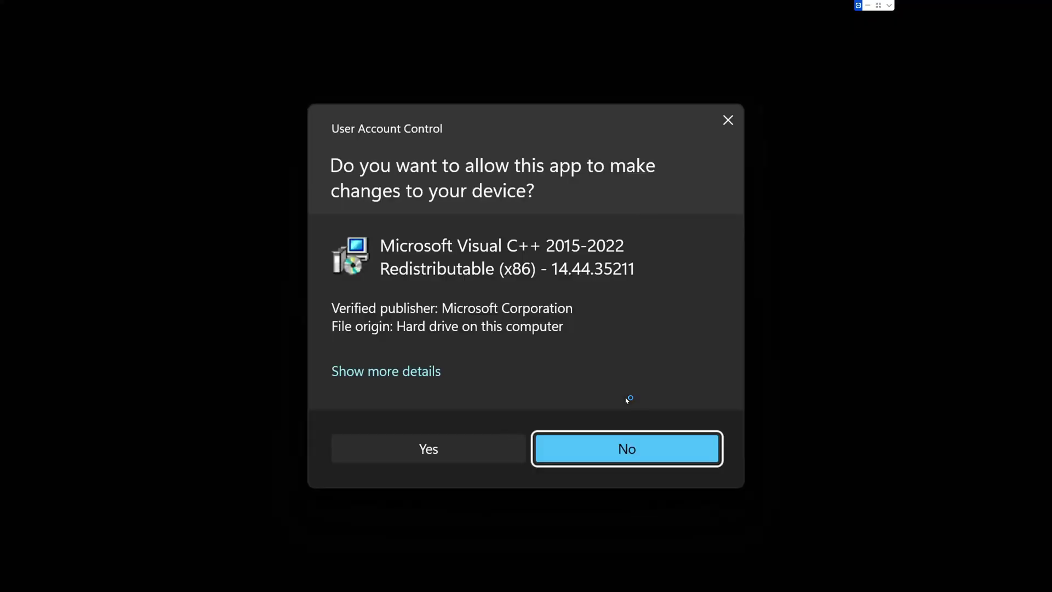
click(408, 452)
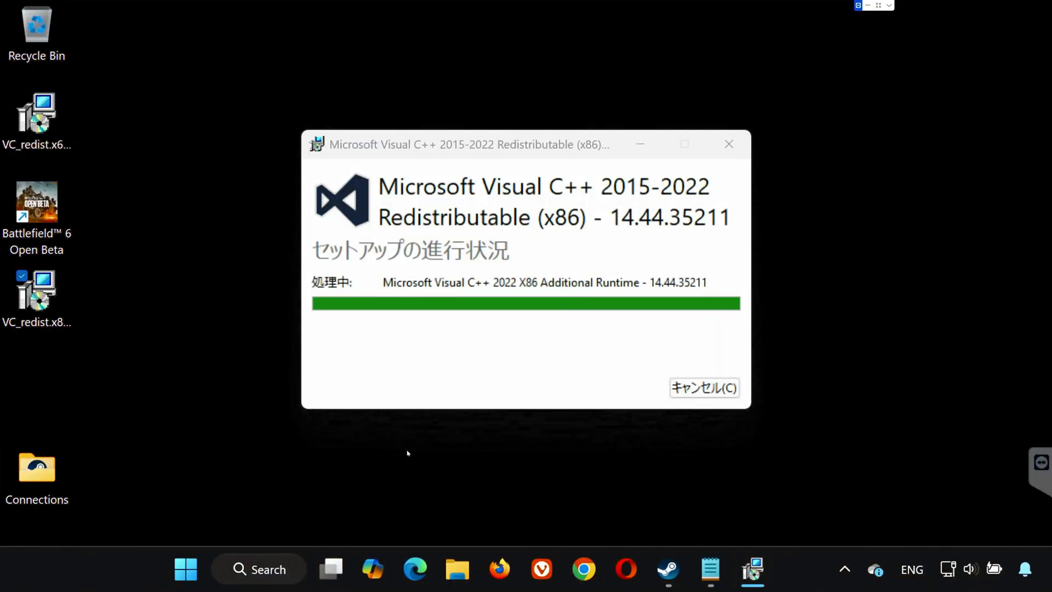
In Settings > System > Recovery, restart the PC into advanced startup.
click(263, 576)
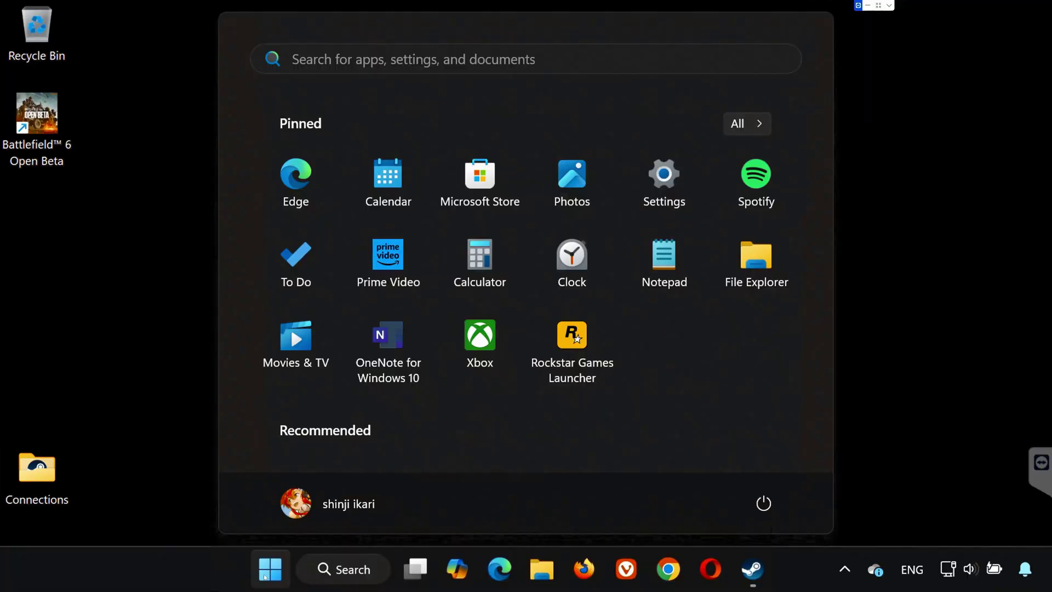
click(664, 183)
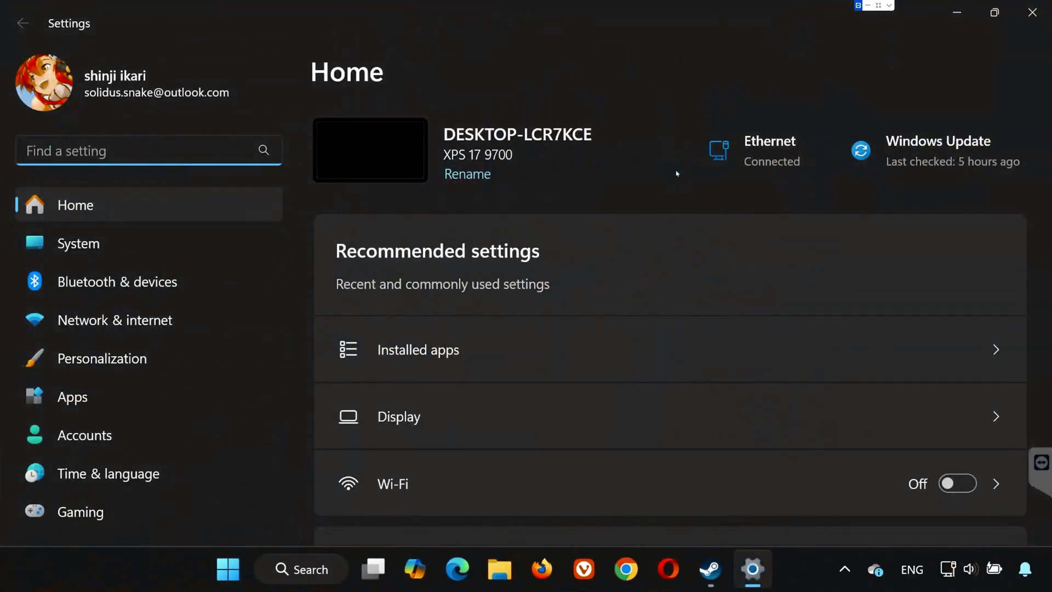
click(78, 244)
scroll(503, 369, down, 2)
scroll(503, 458, down, 4)
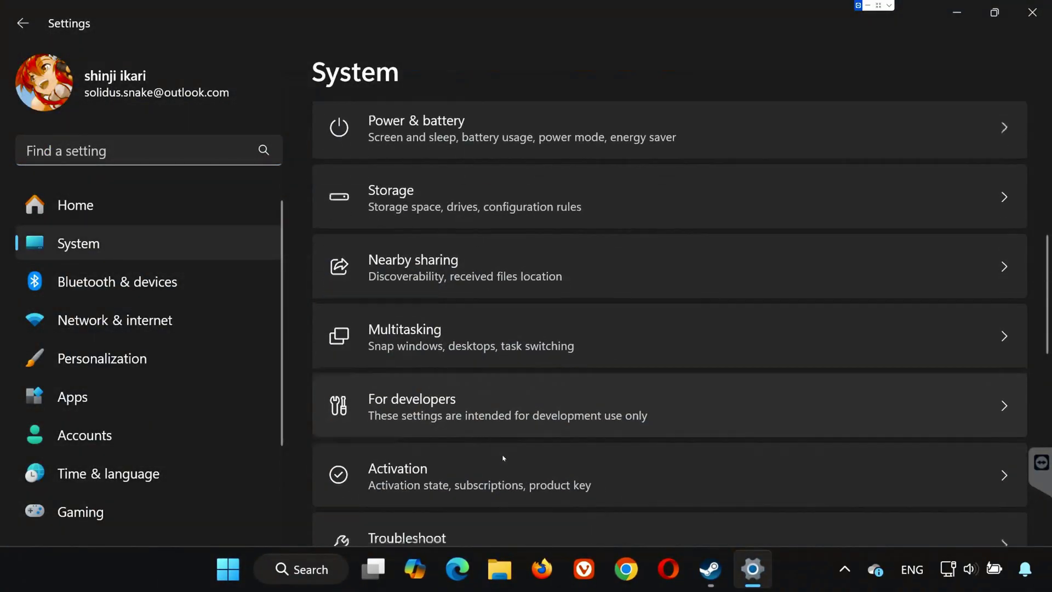
scroll(503, 458, down, 4)
click(436, 296)
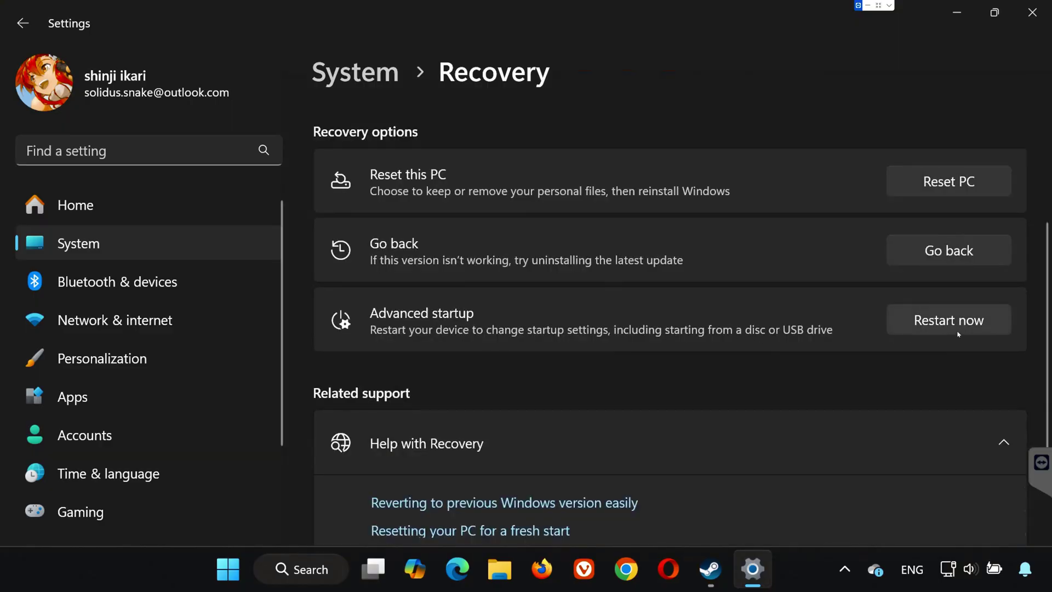
click(955, 329)
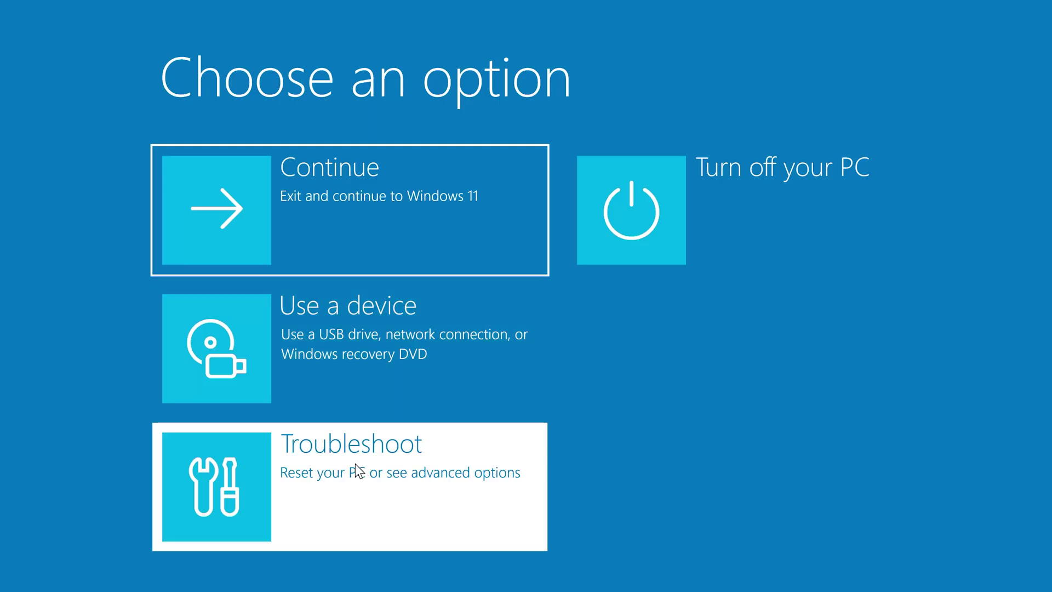
Restart via Troubleshoot > Advanced options > UEFI Firmware Settings into the Lenovo BIOS.
click(356, 301)
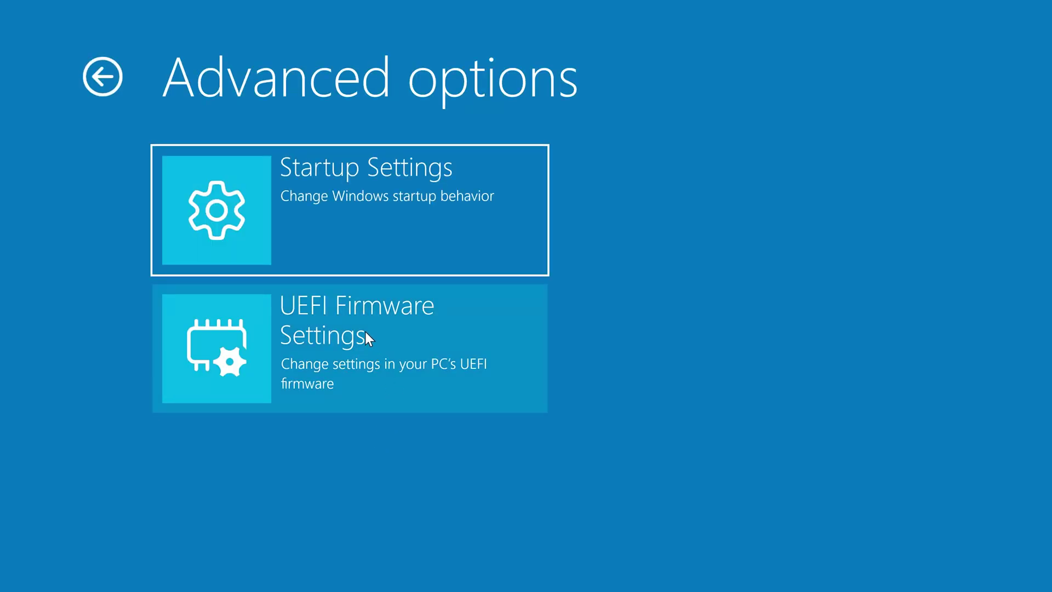
click(366, 333)
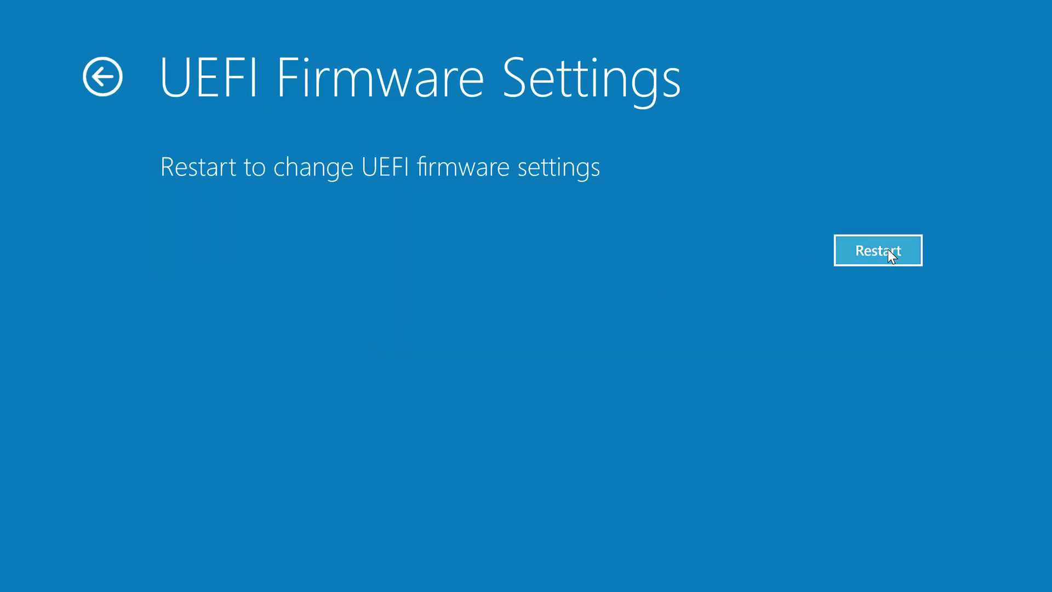
click(888, 250)
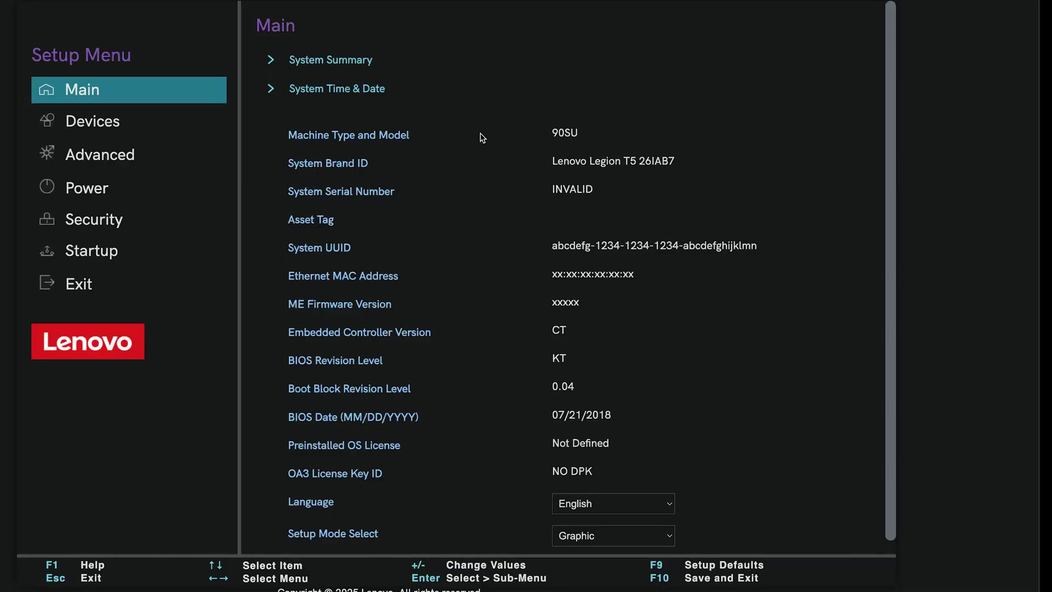
In the Security settings, set Secure Boot to Enabled.
click(101, 228)
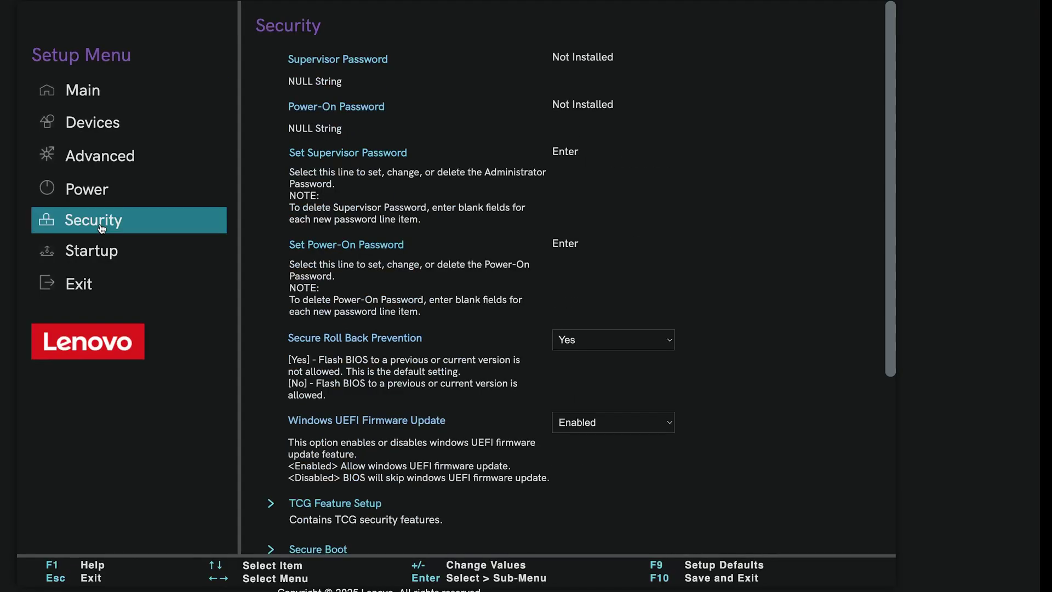
scroll(500, 263, down, 2)
scroll(368, 296, down, 1)
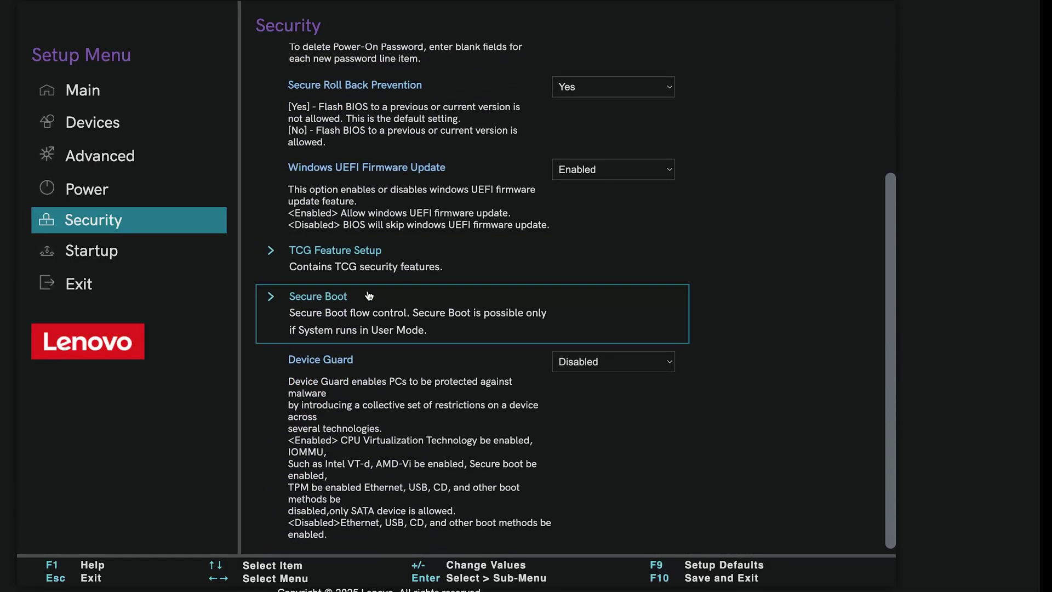
click(310, 313)
click(597, 123)
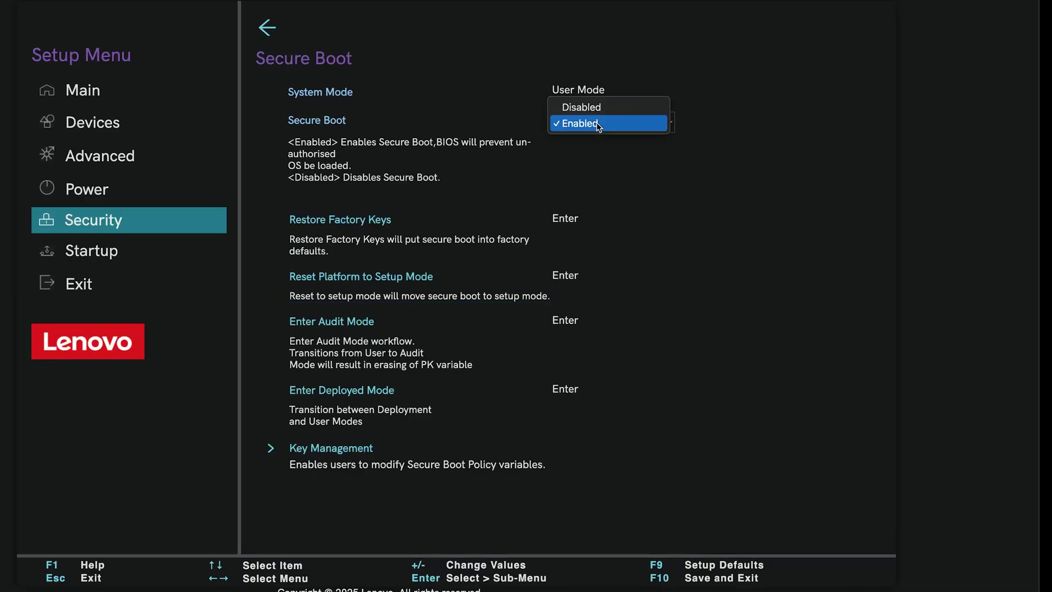
click(580, 123)
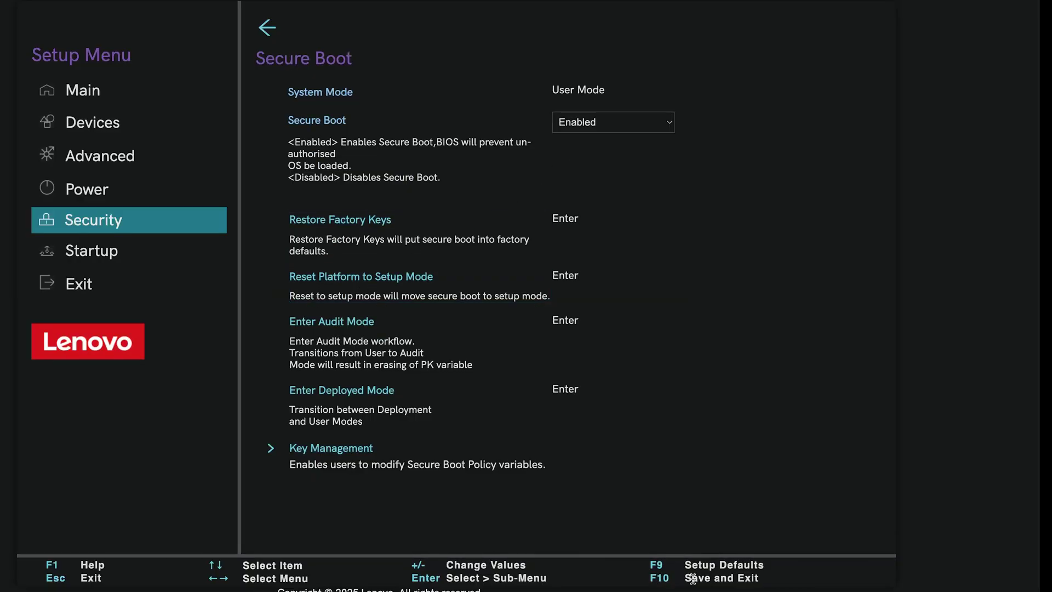
Save the configuration changes with F10 Save and Exit, confirming Yes.
click(693, 580)
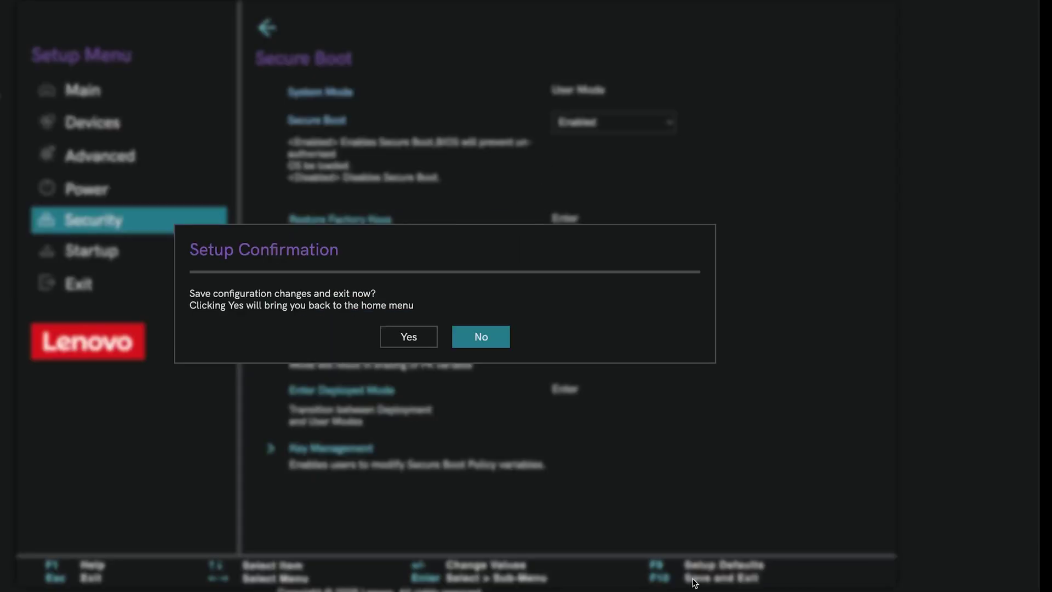
click(405, 338)
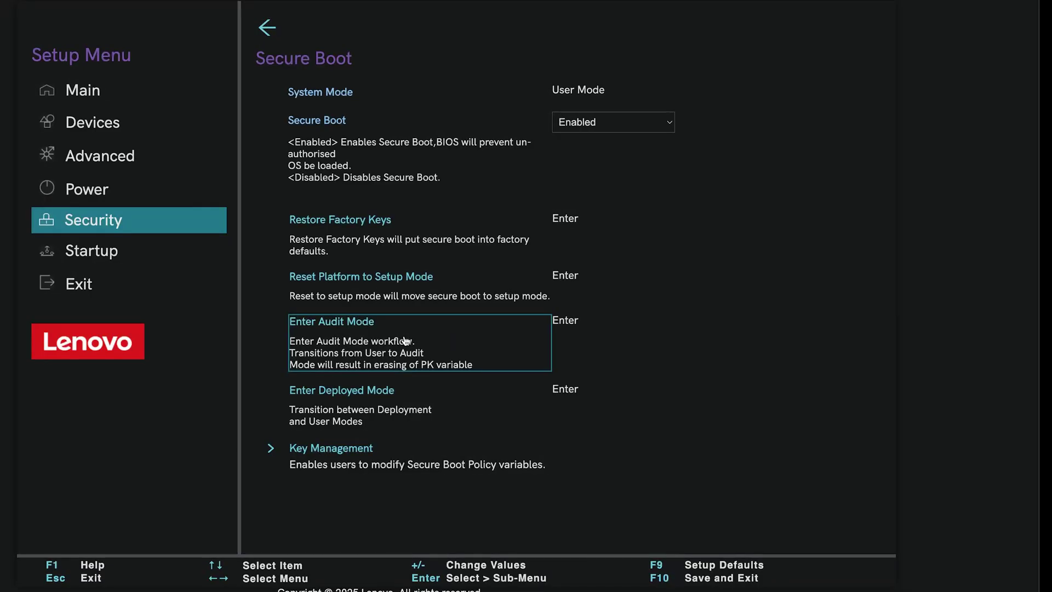